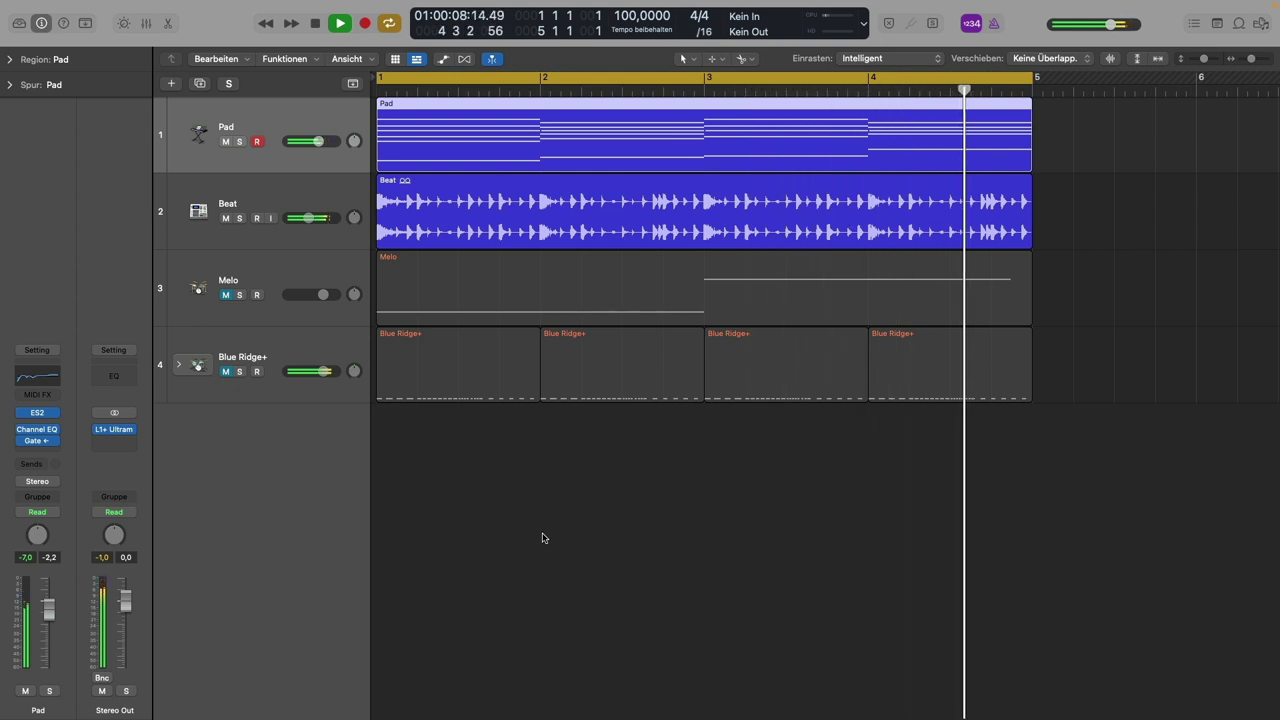
Mute the Melo and Beat tracks and play back the Pad part on its own.
key(space)
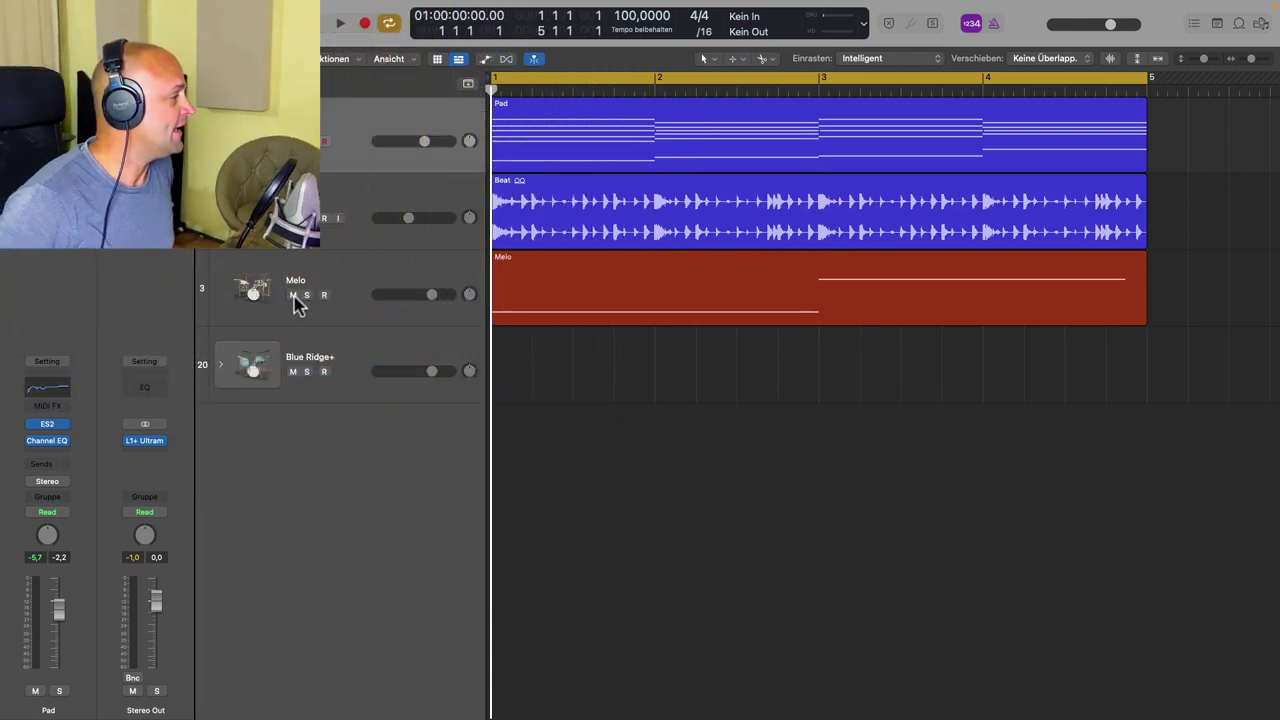
click(293, 296)
click(588, 118)
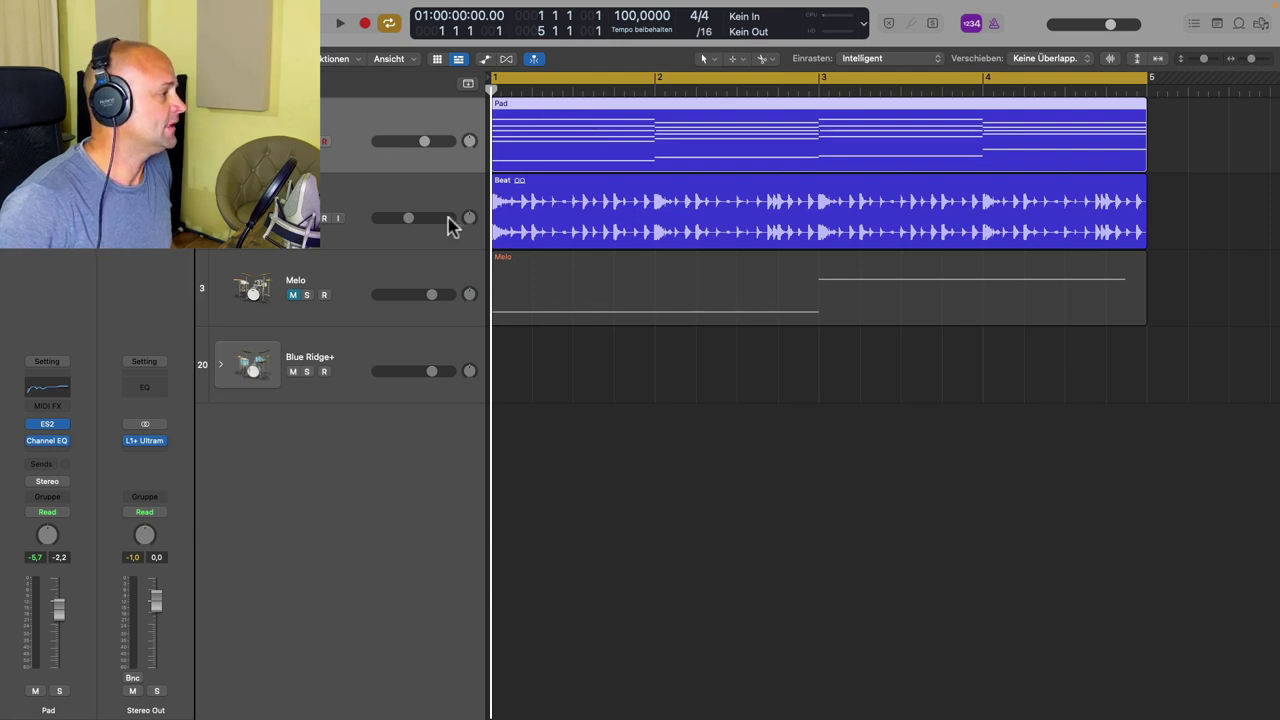
key(space)
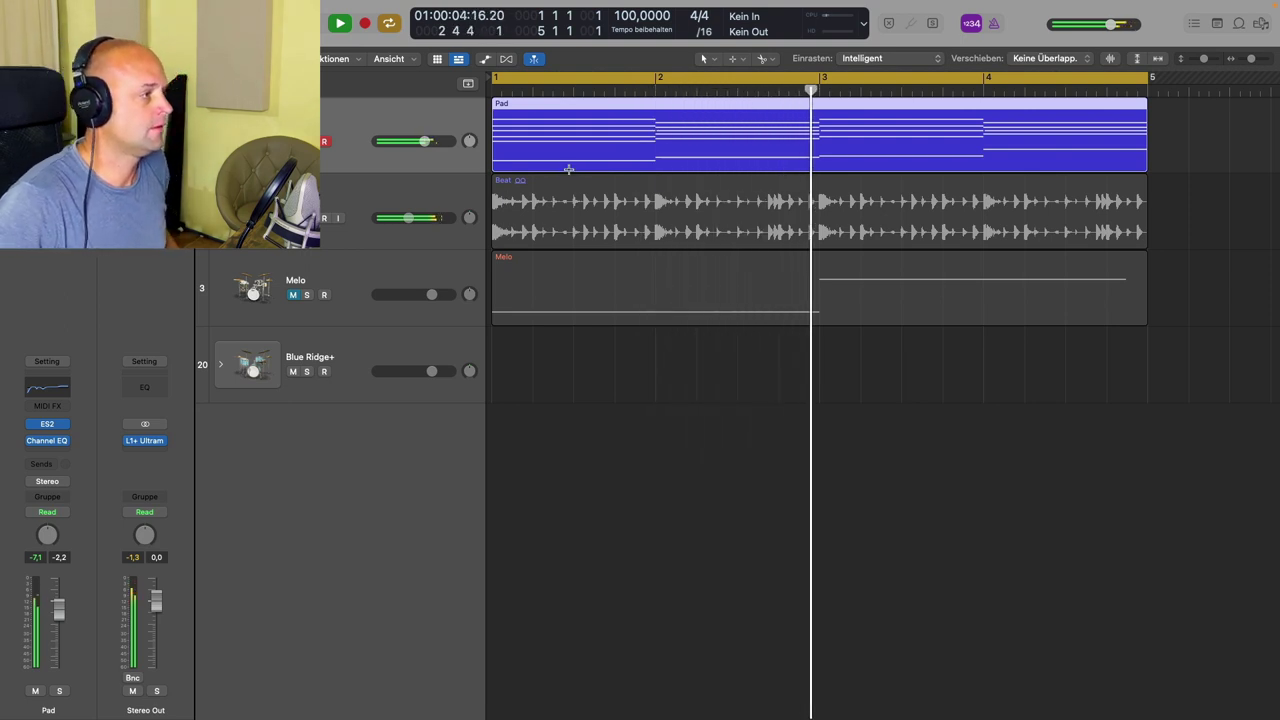
key(space)
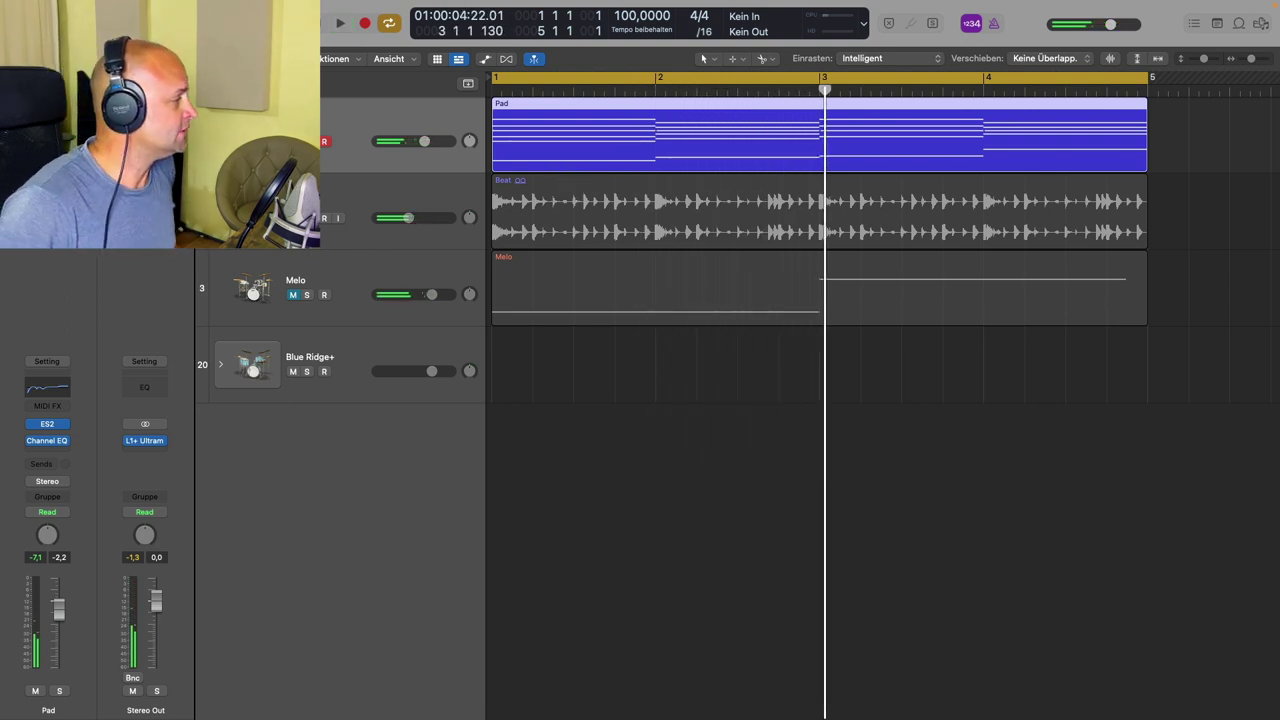
Unmute the Beat track and play the Pad and Beat together from bar 1.
key(Down)
click(494, 90)
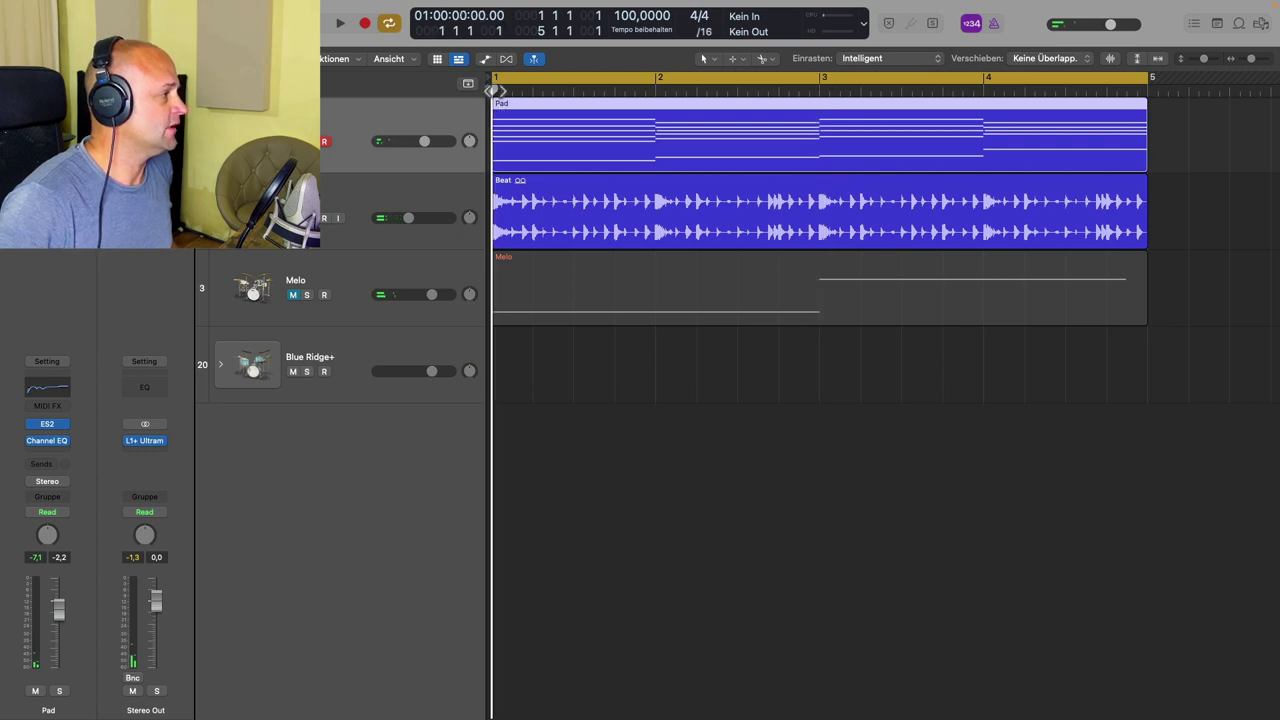
key(space)
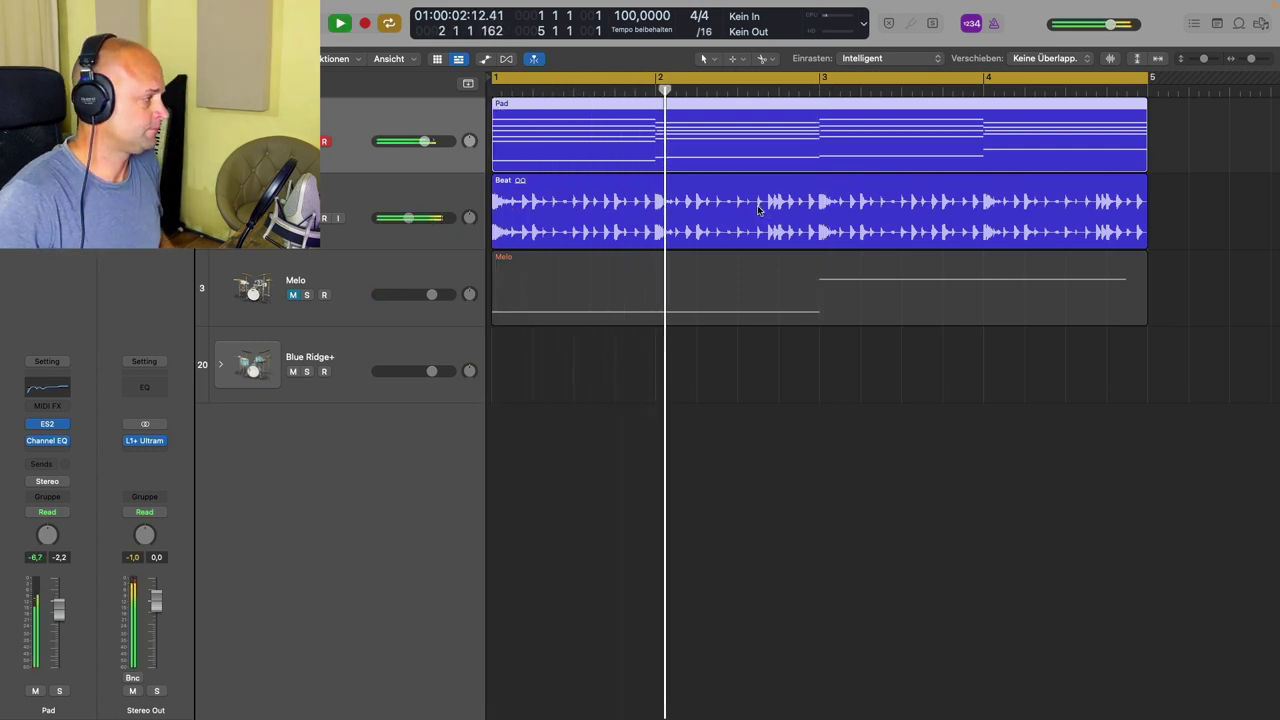
key(space)
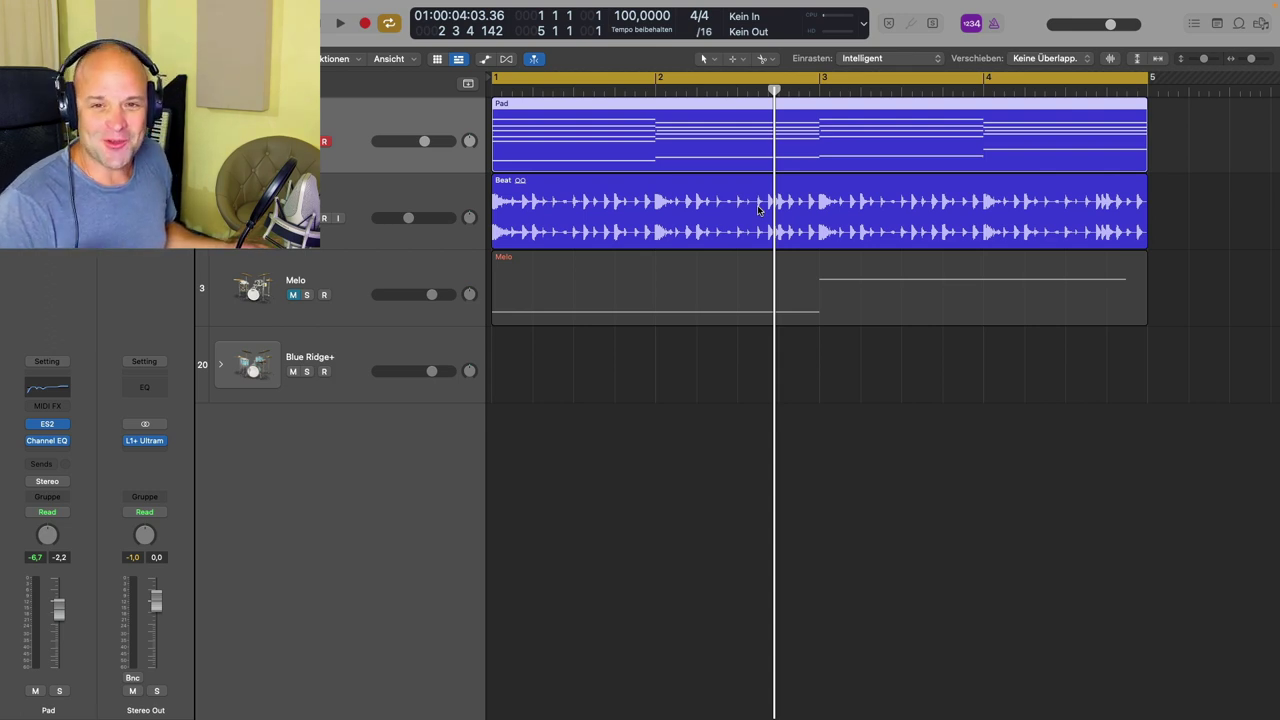
Insert a Noise Gate on the Pad track after the Channel EQ and move its window clear of the Pad and Beat regions.
click(363, 208)
click(390, 128)
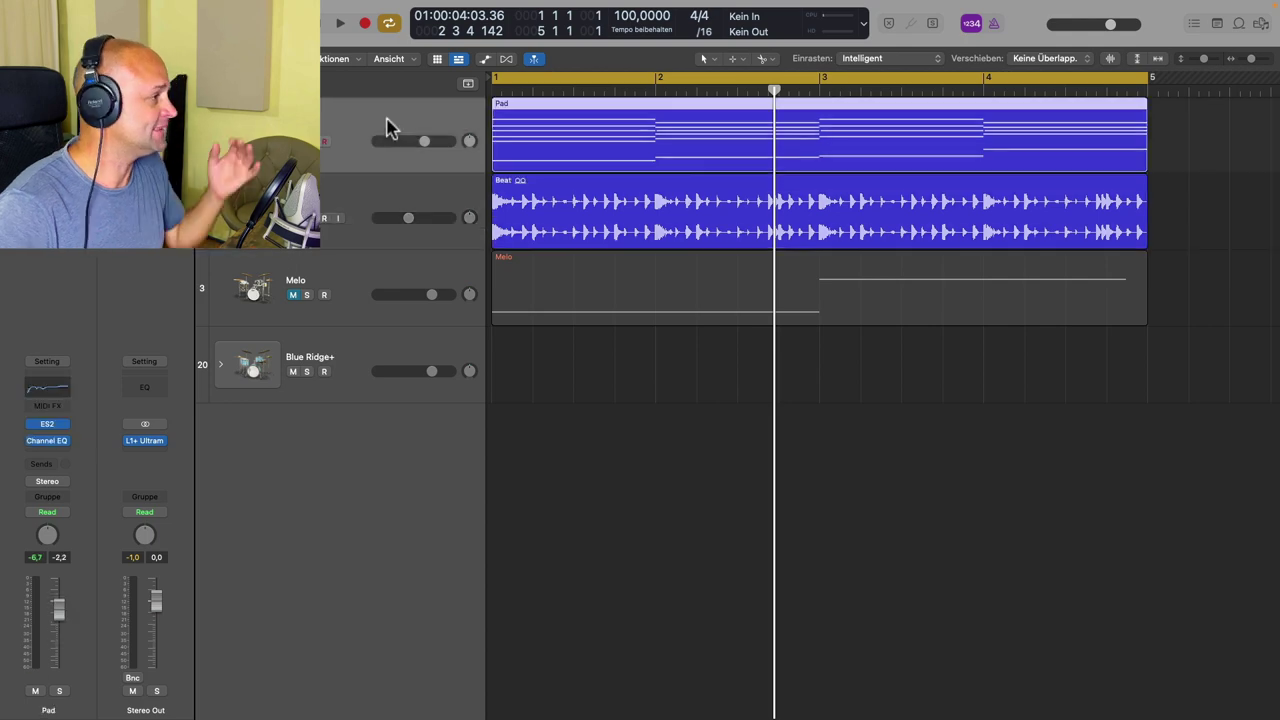
click(62, 456)
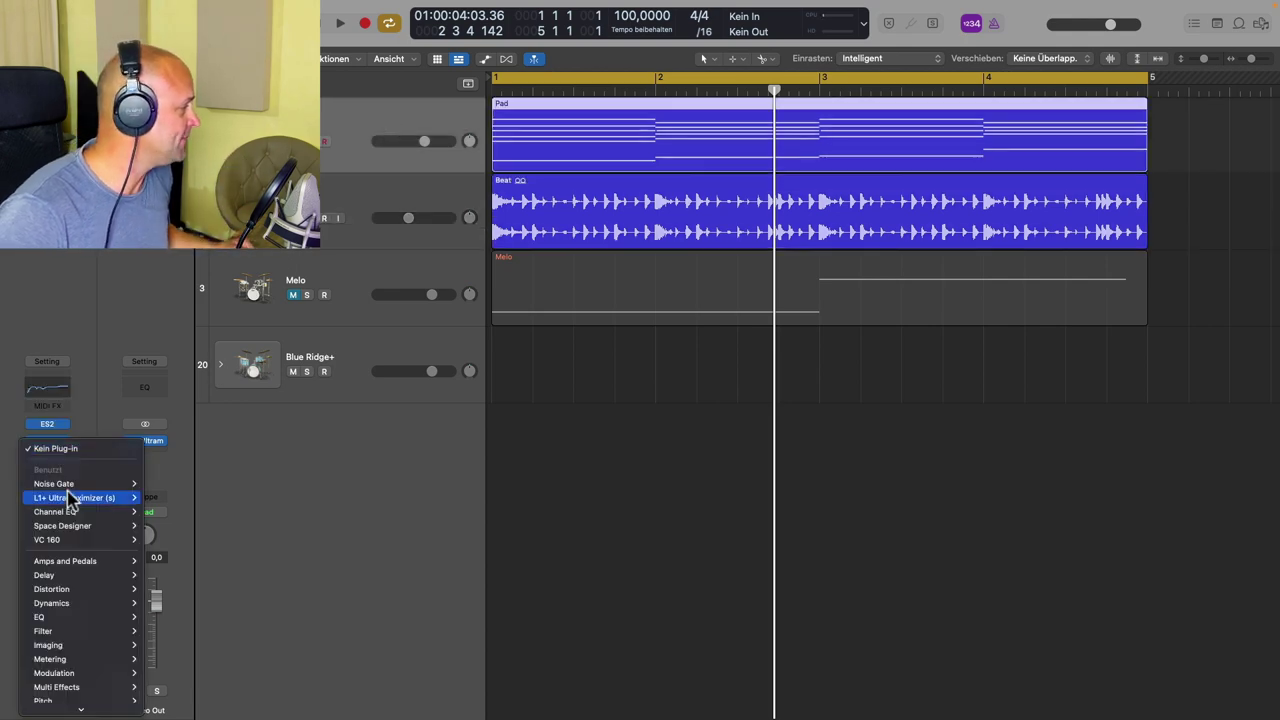
mouse_move(94, 484)
click(157, 484)
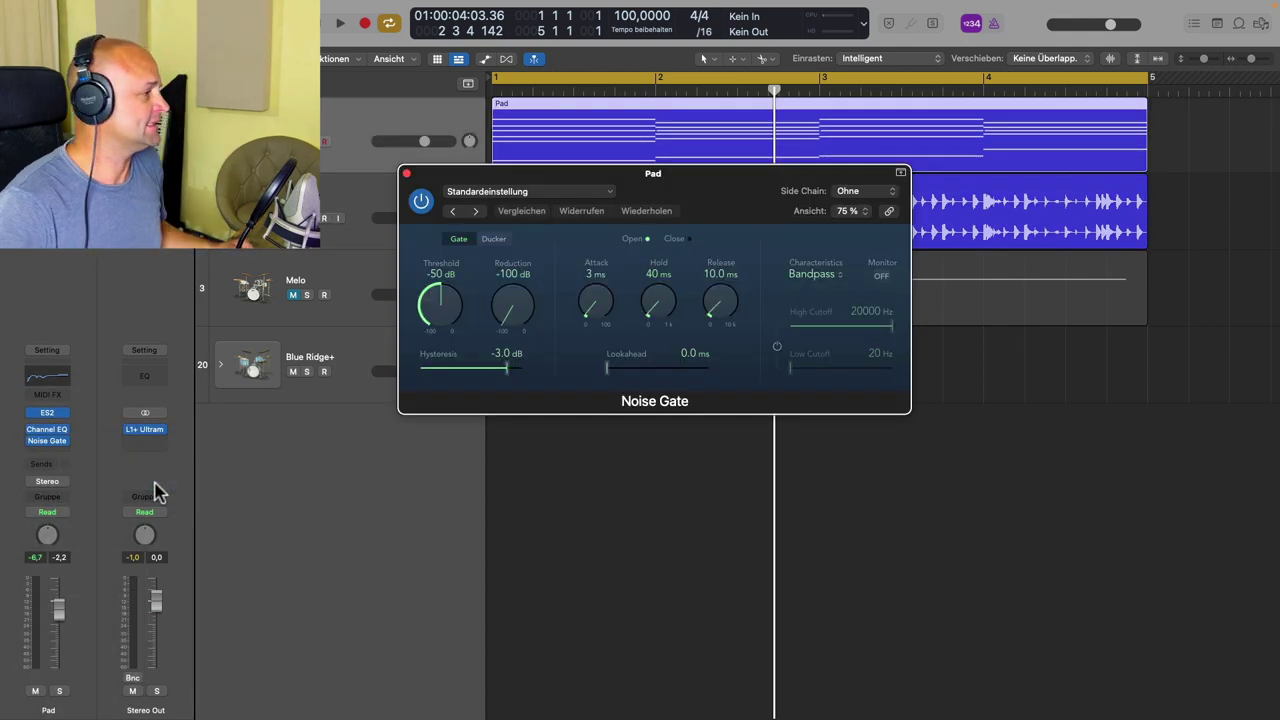
drag(723, 203, 840, 297)
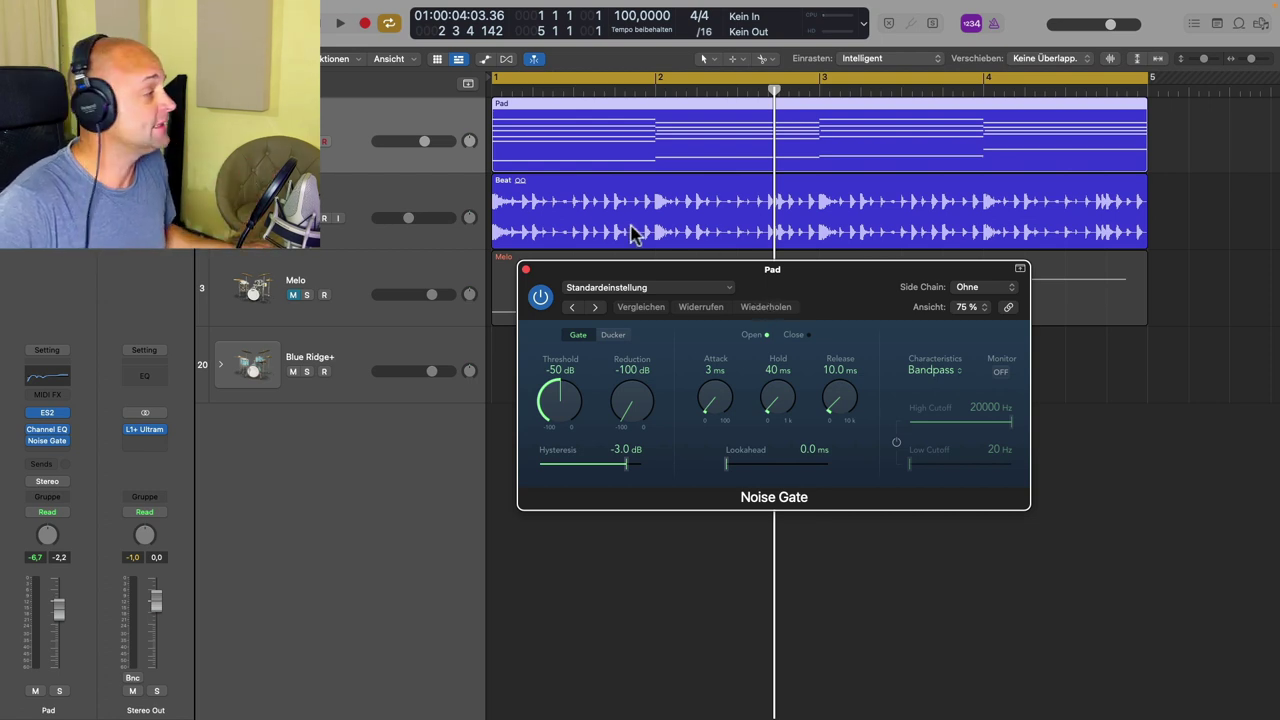
Set the side chain source of the Pad's Noise Gate to the audio track Beat (Audio 1).
click(380, 188)
click(374, 107)
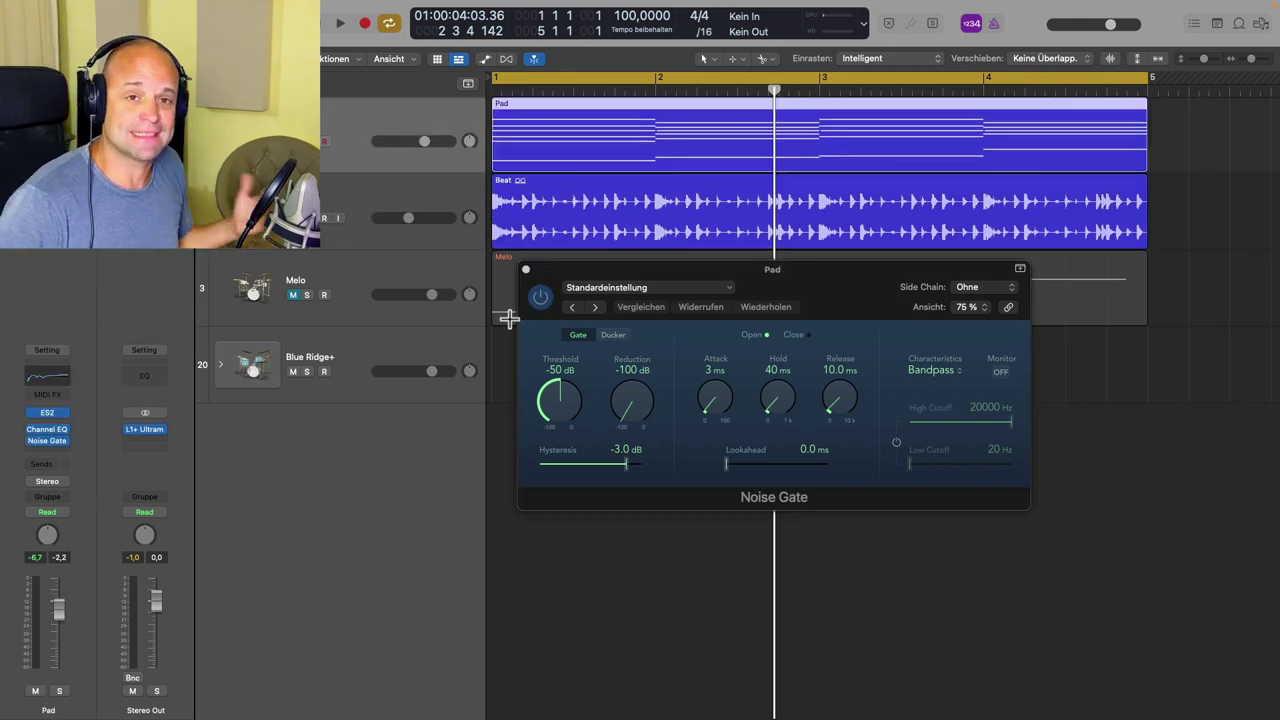
click(796, 272)
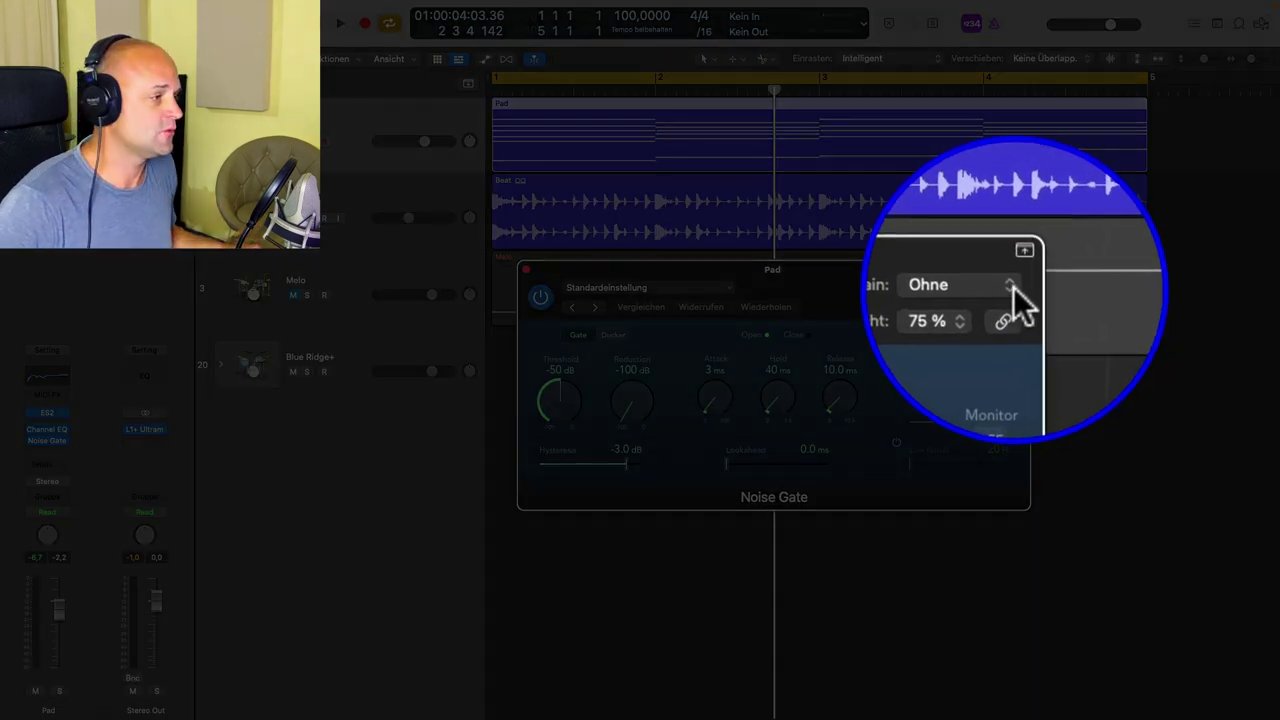
click(1011, 284)
mouse_move(1007, 311)
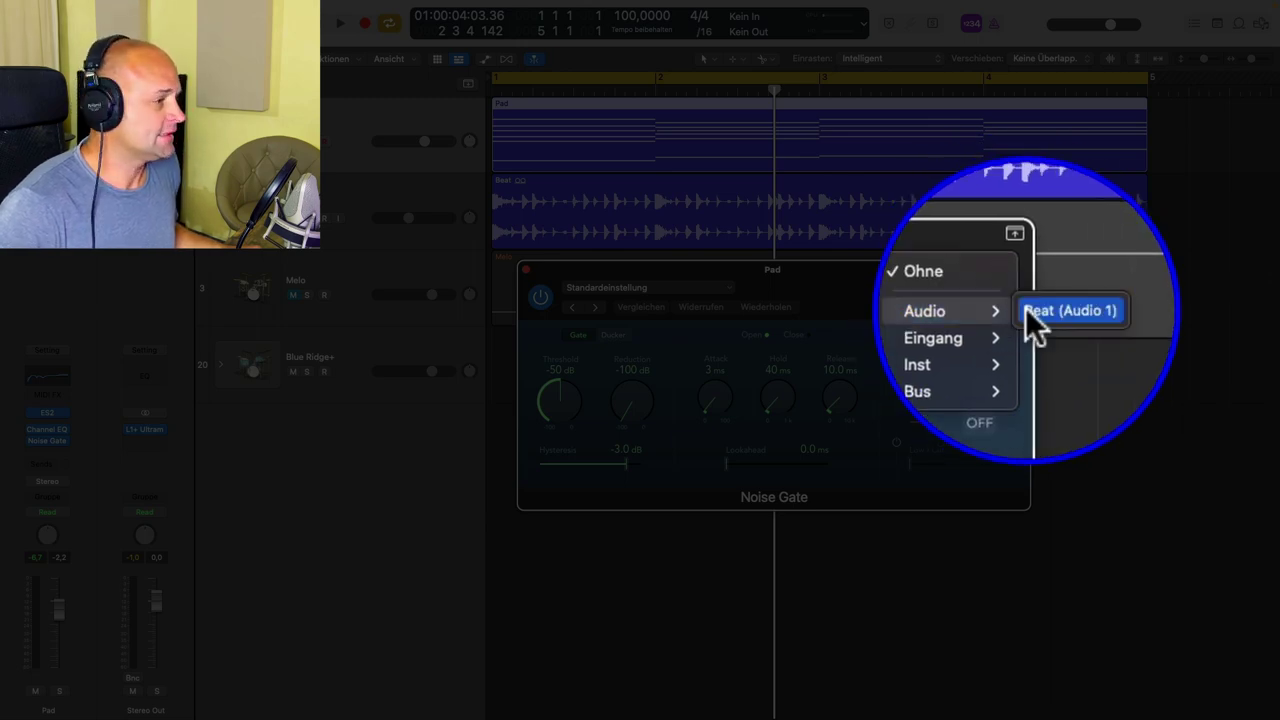
click(1040, 311)
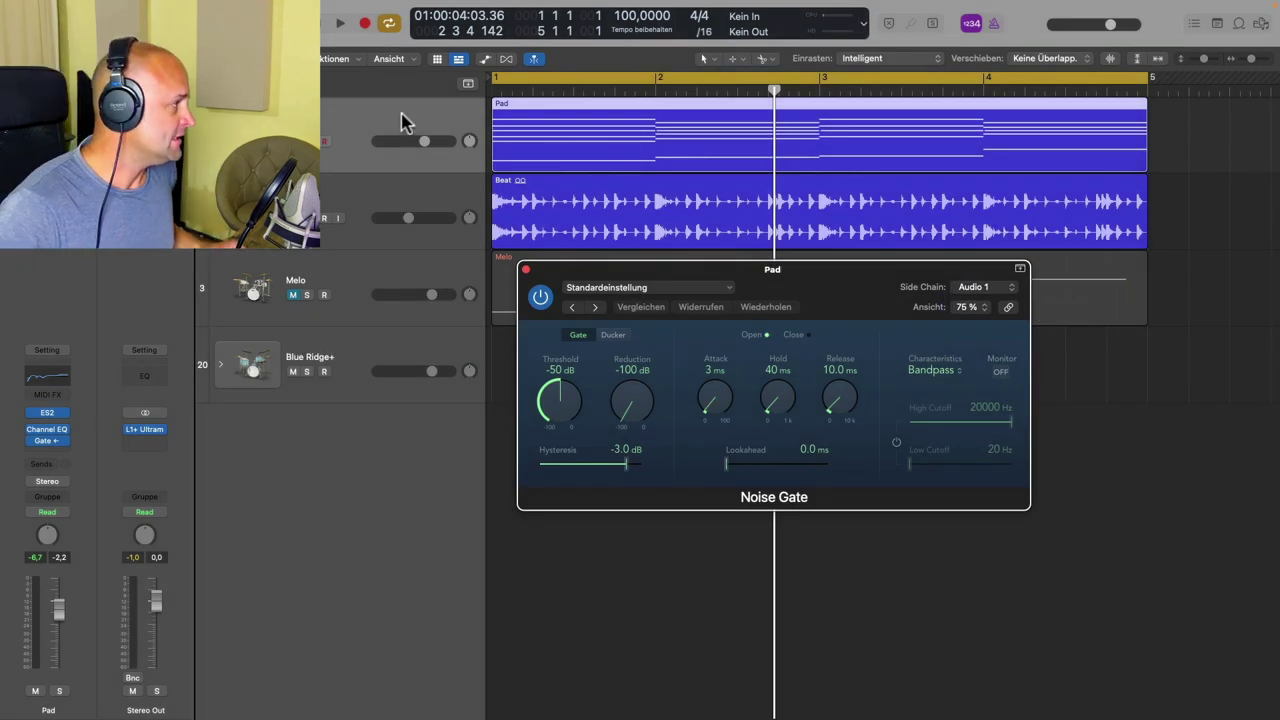
Play the loop from bar 1 and set the Noise Gate's threshold to -16 dB and its reduction to -96 dB.
click(404, 122)
key(Return)
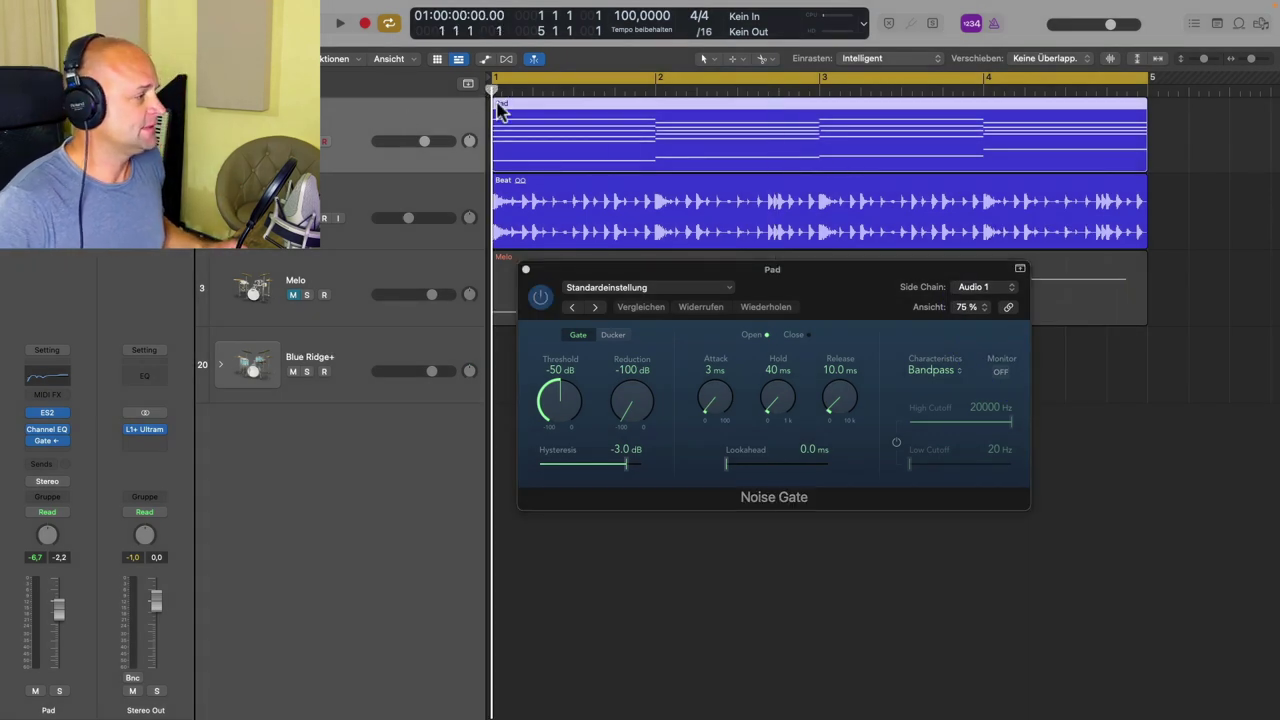
mouse_move(50, 448)
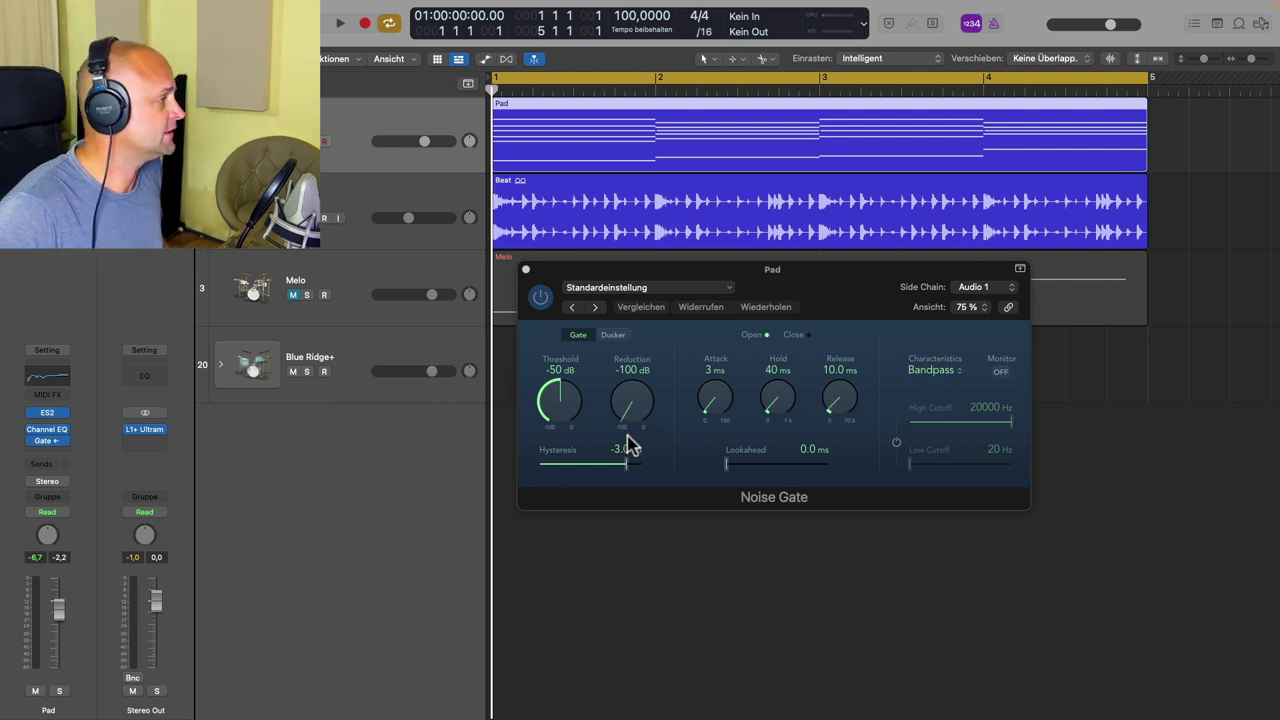
click(340, 23)
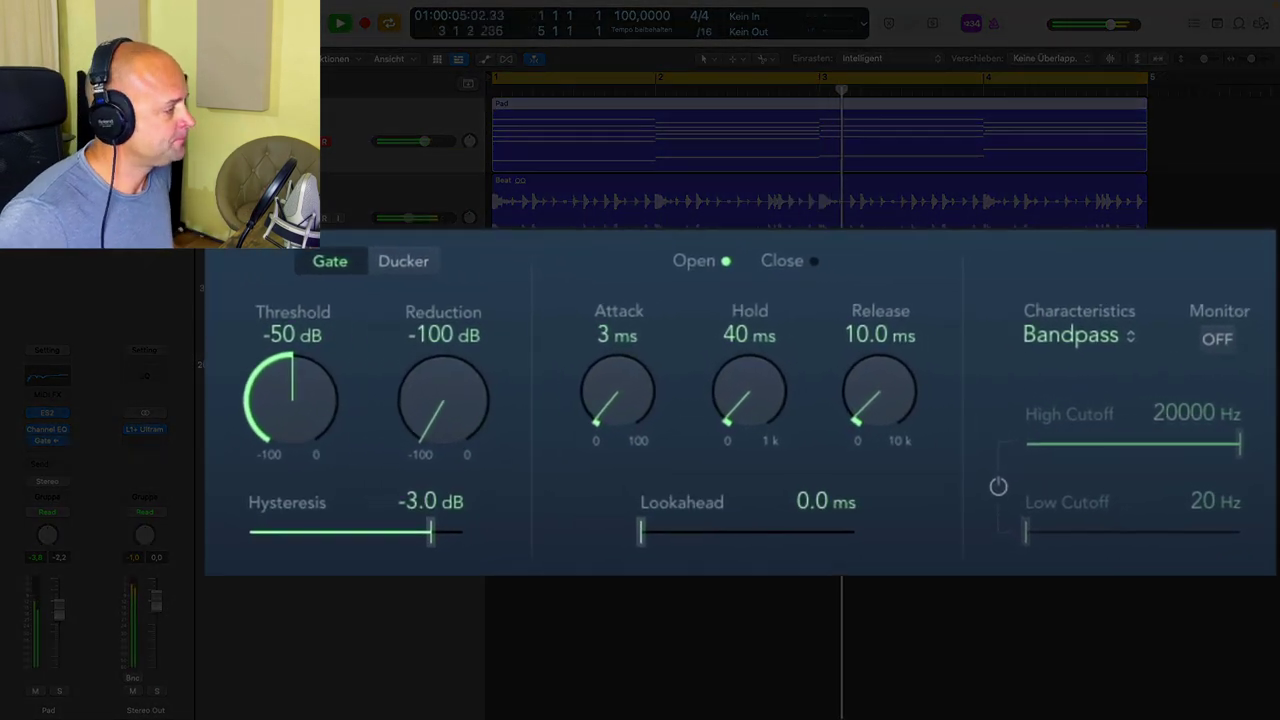
drag(310, 430, 286, 377)
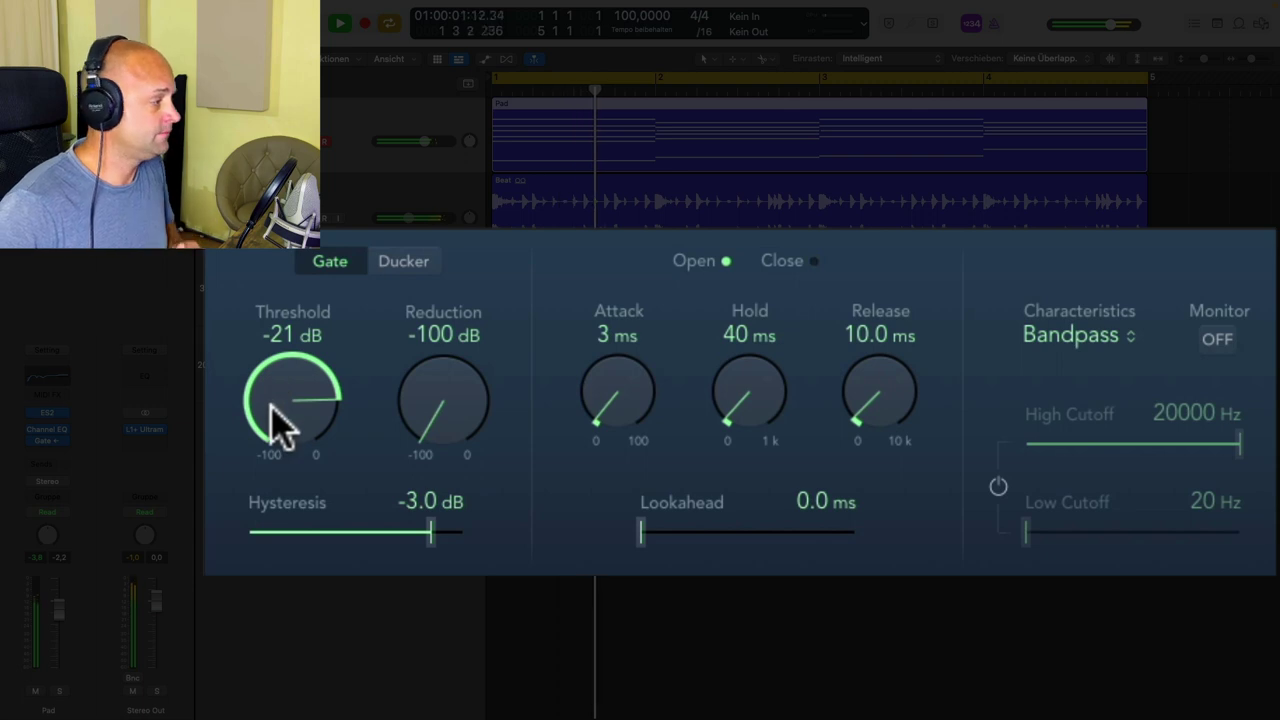
mouse_move(277, 423)
mouse_down()
mouse_move(279, 398)
mouse_move(270, 406)
mouse_up()
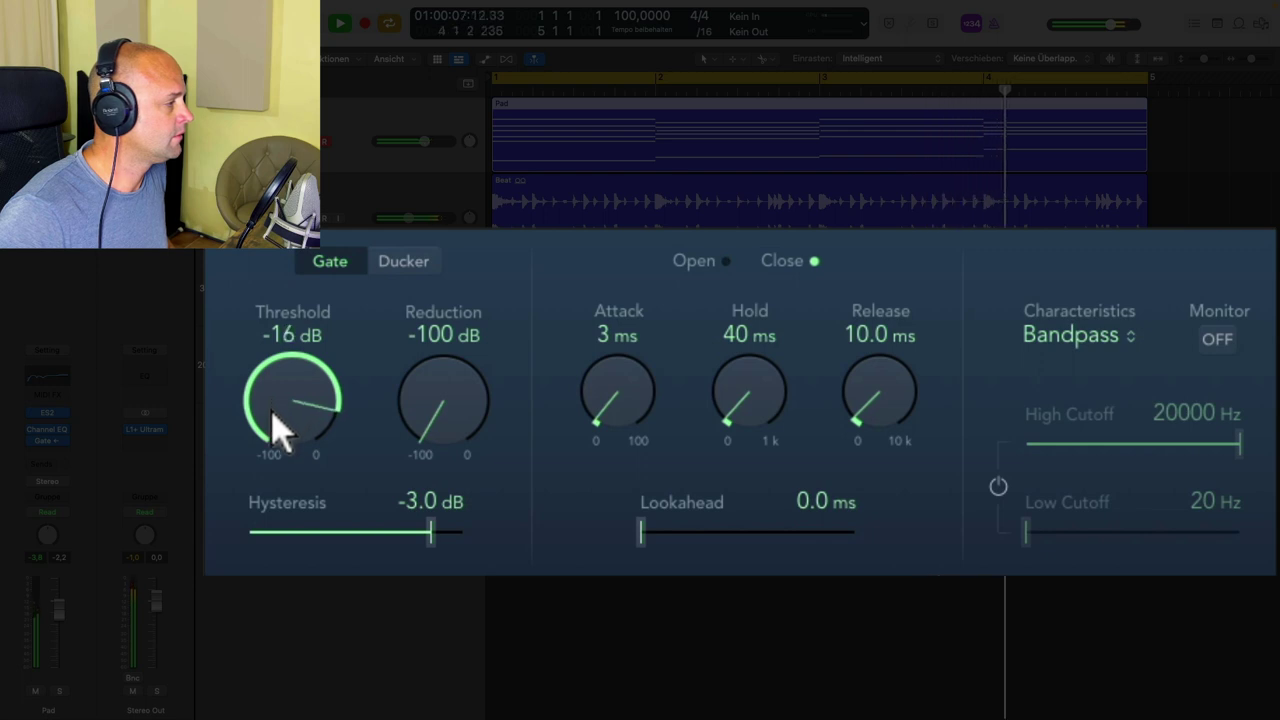
drag(418, 448, 414, 423)
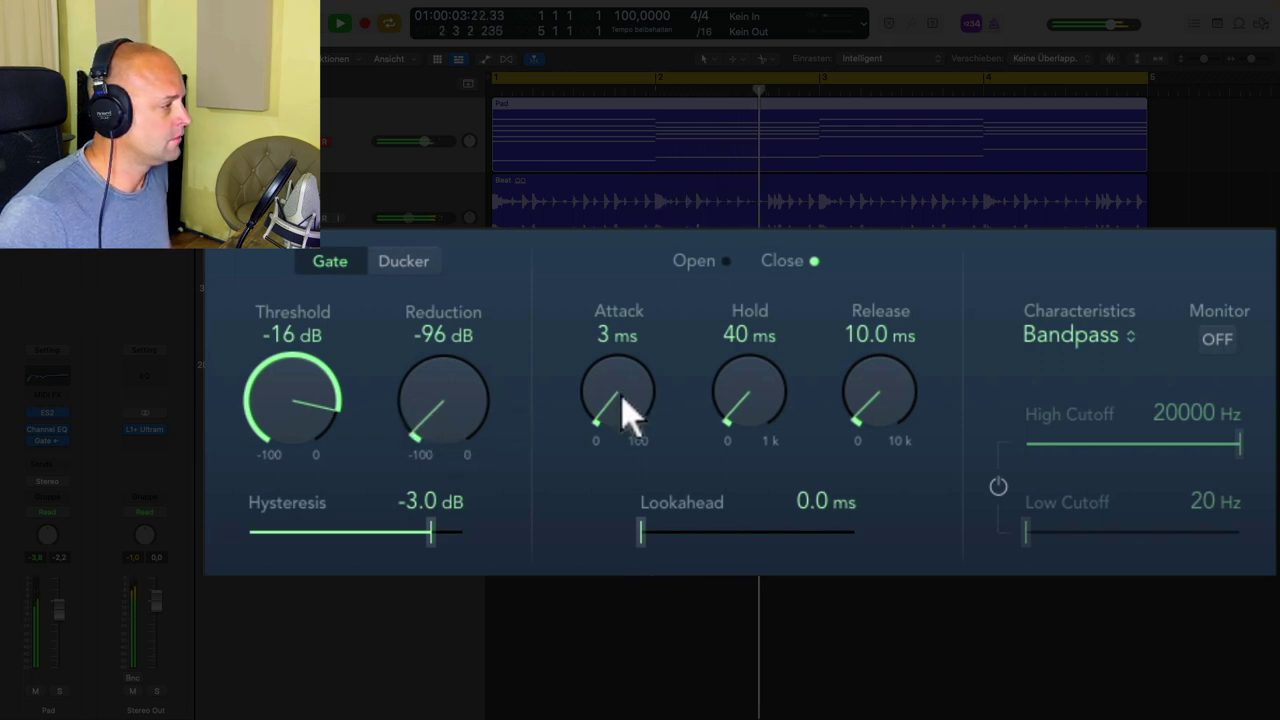
Set the Noise Gate's attack to 6 ms, hold to 10 ms and release to 4 ms, and stop playback.
drag(628, 409, 603, 506)
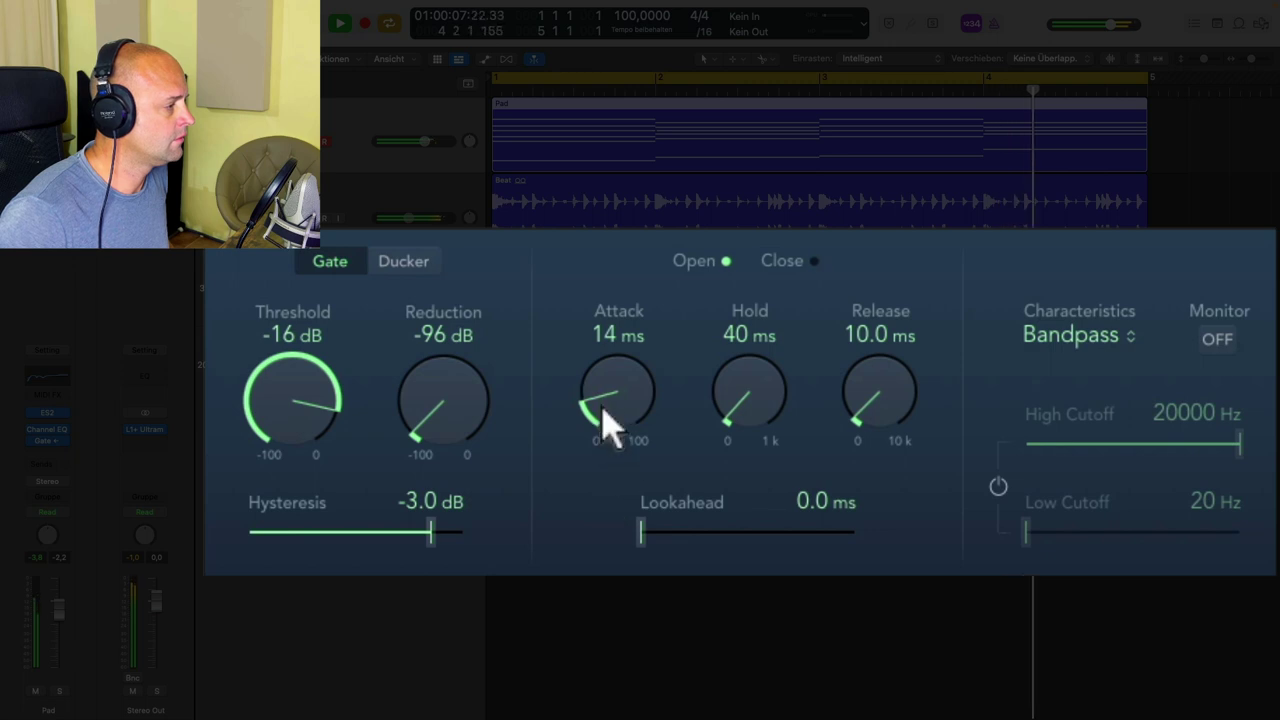
drag(606, 429, 612, 460)
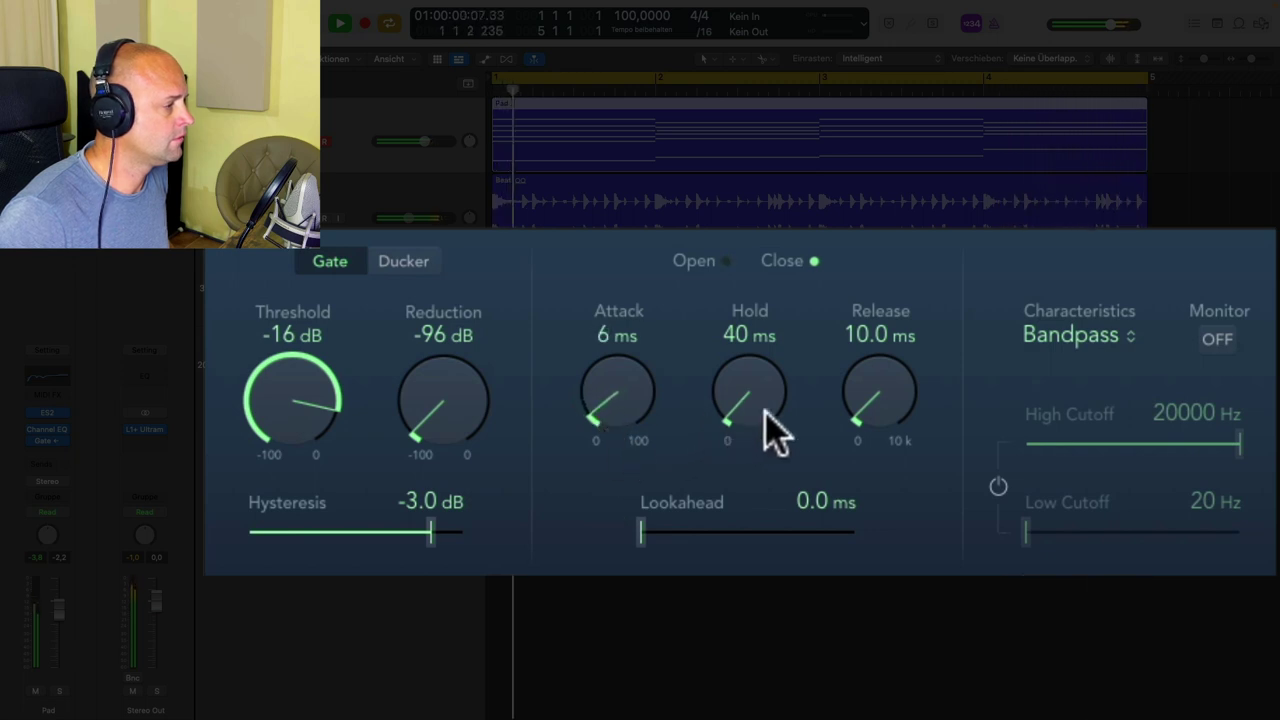
mouse_move(880, 410)
mouse_down()
mouse_move(863, 343)
mouse_move(872, 455)
mouse_move(860, 425)
mouse_up()
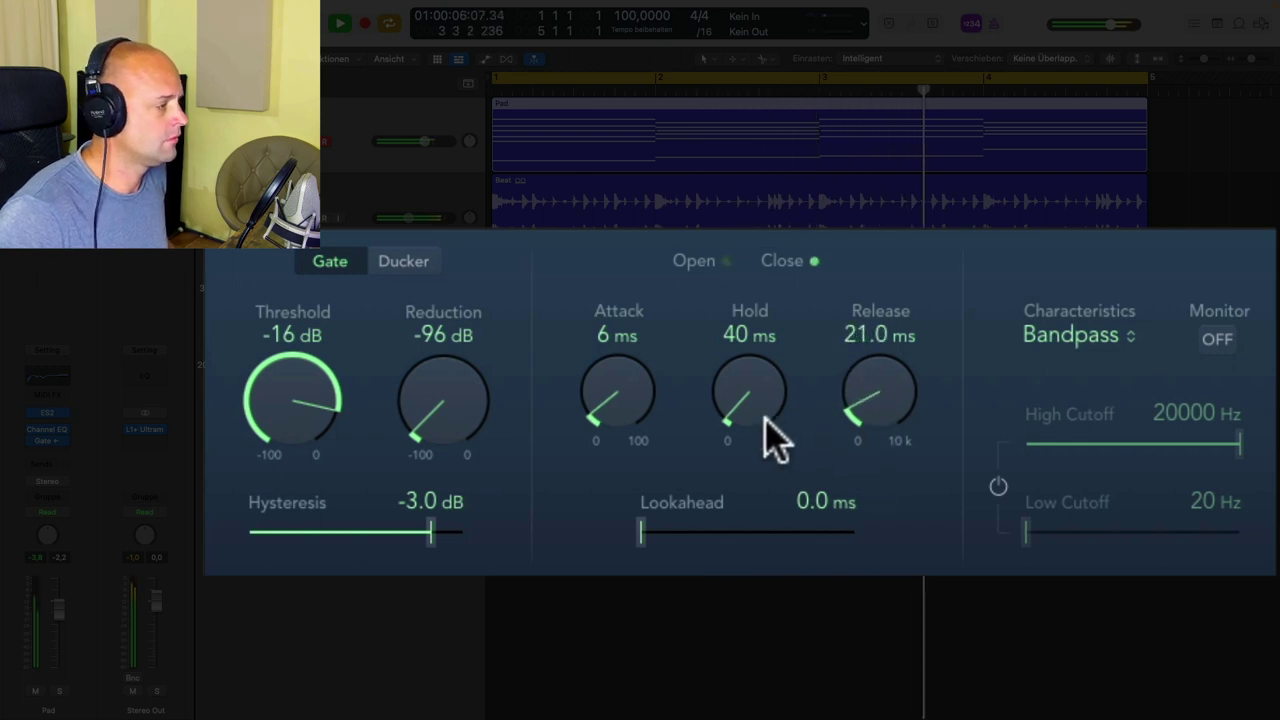
drag(752, 425, 757, 434)
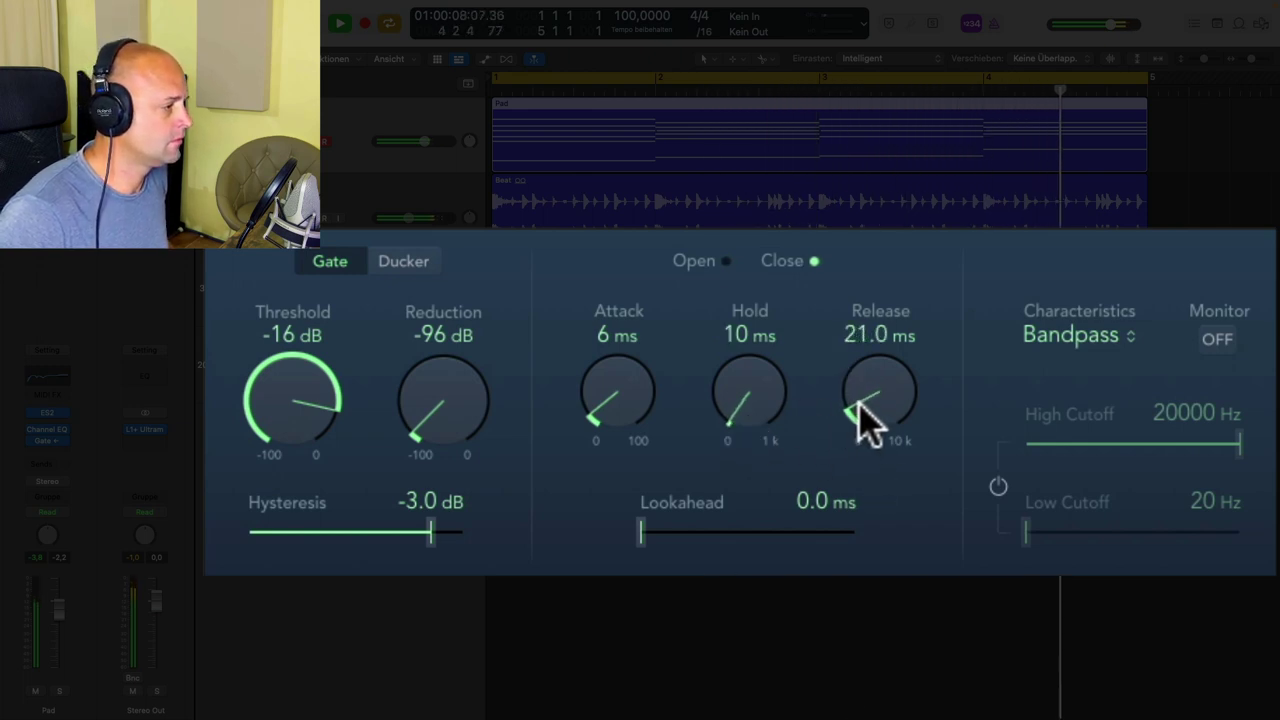
drag(858, 404, 873, 442)
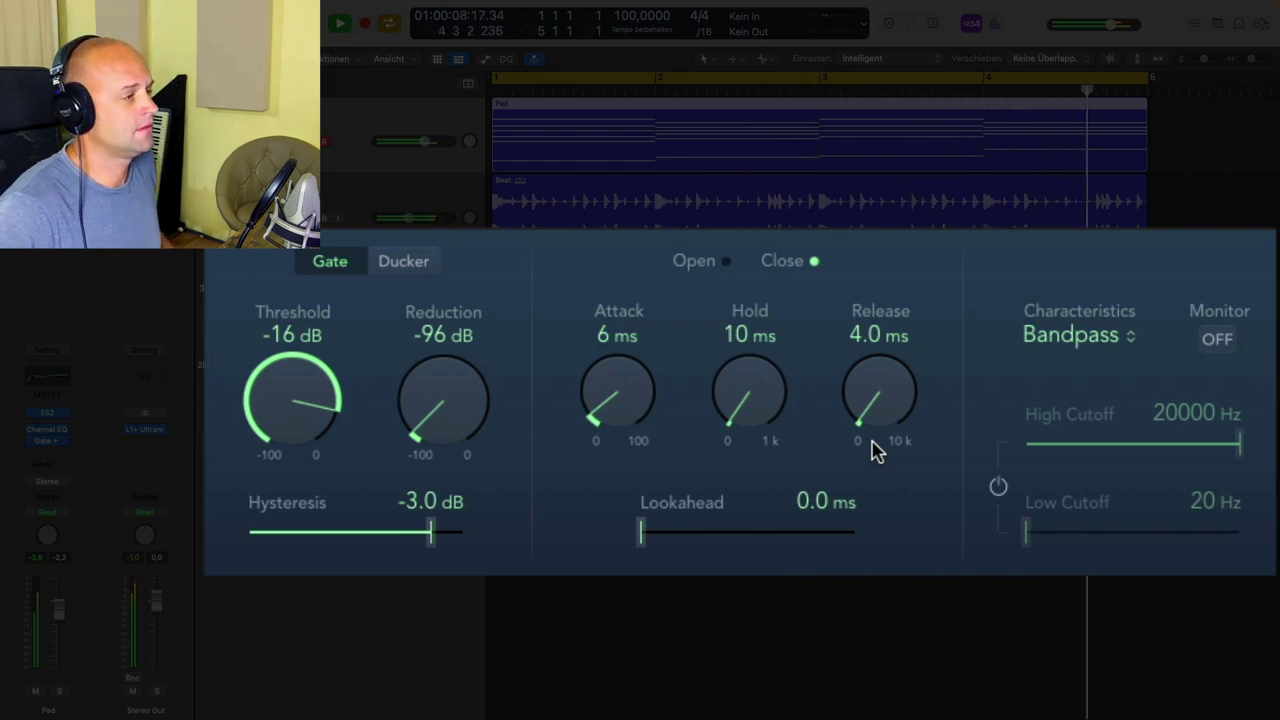
key(space)
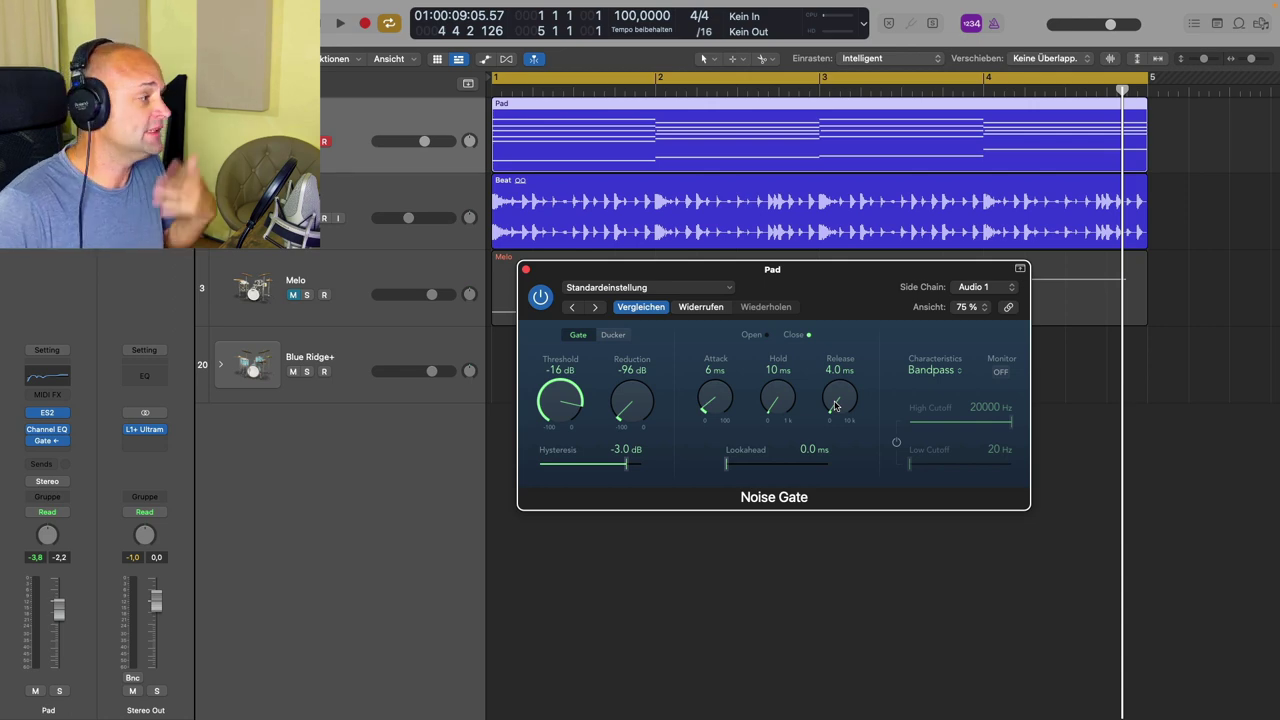
Unmute the Melo track and mute the Pad and Beat tracks.
click(816, 272)
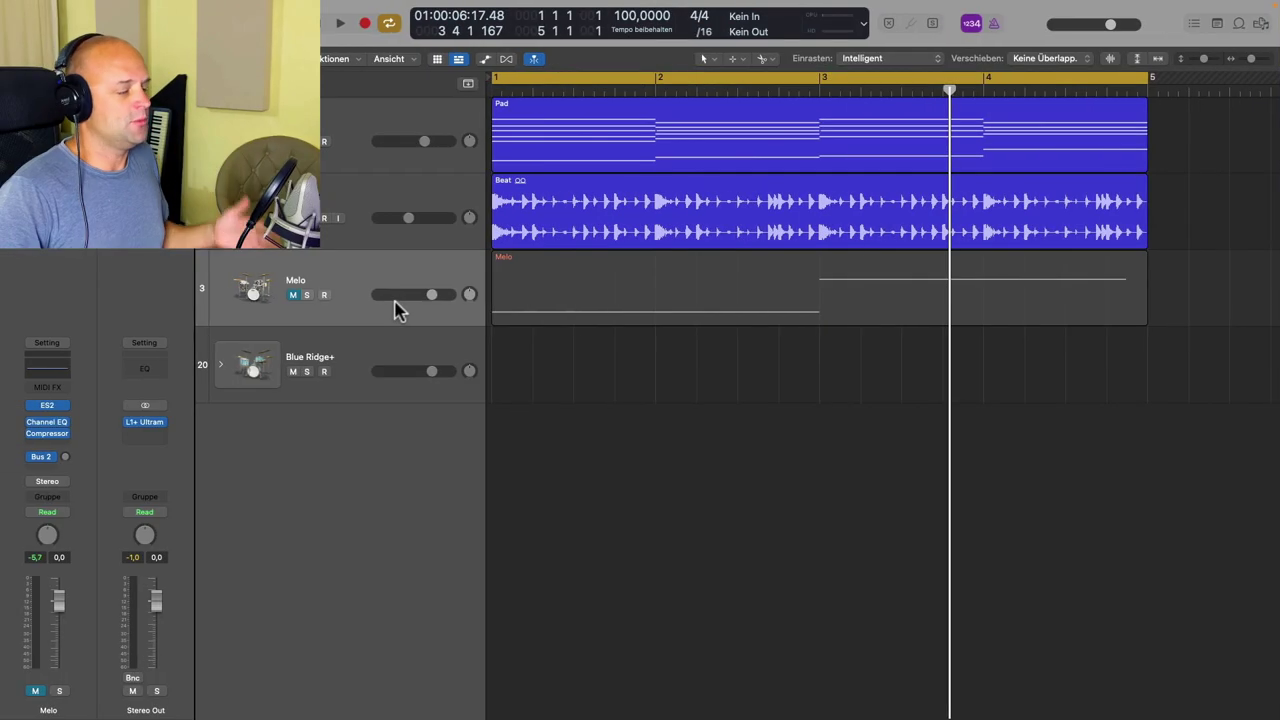
click(295, 296)
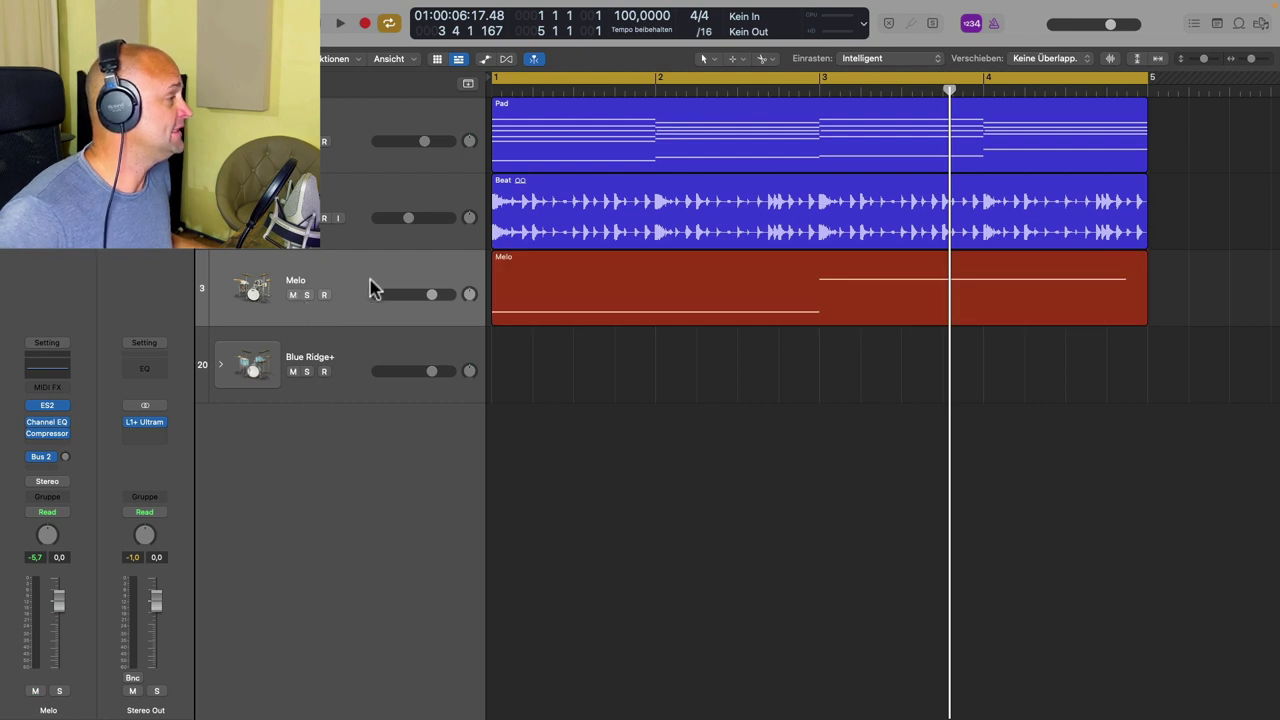
click(307, 295)
click(307, 295)
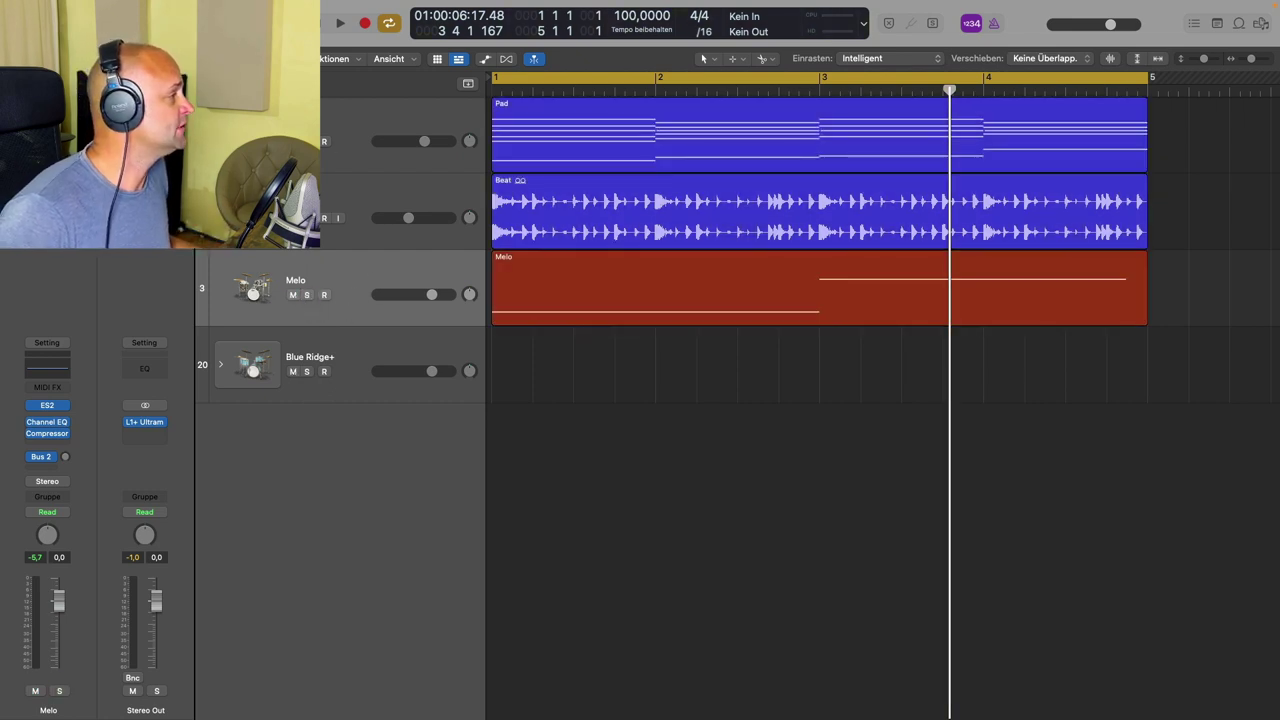
drag(295, 141, 295, 218)
Play the Melo track alone from bar 1 to hear its sustained notes.
click(497, 93)
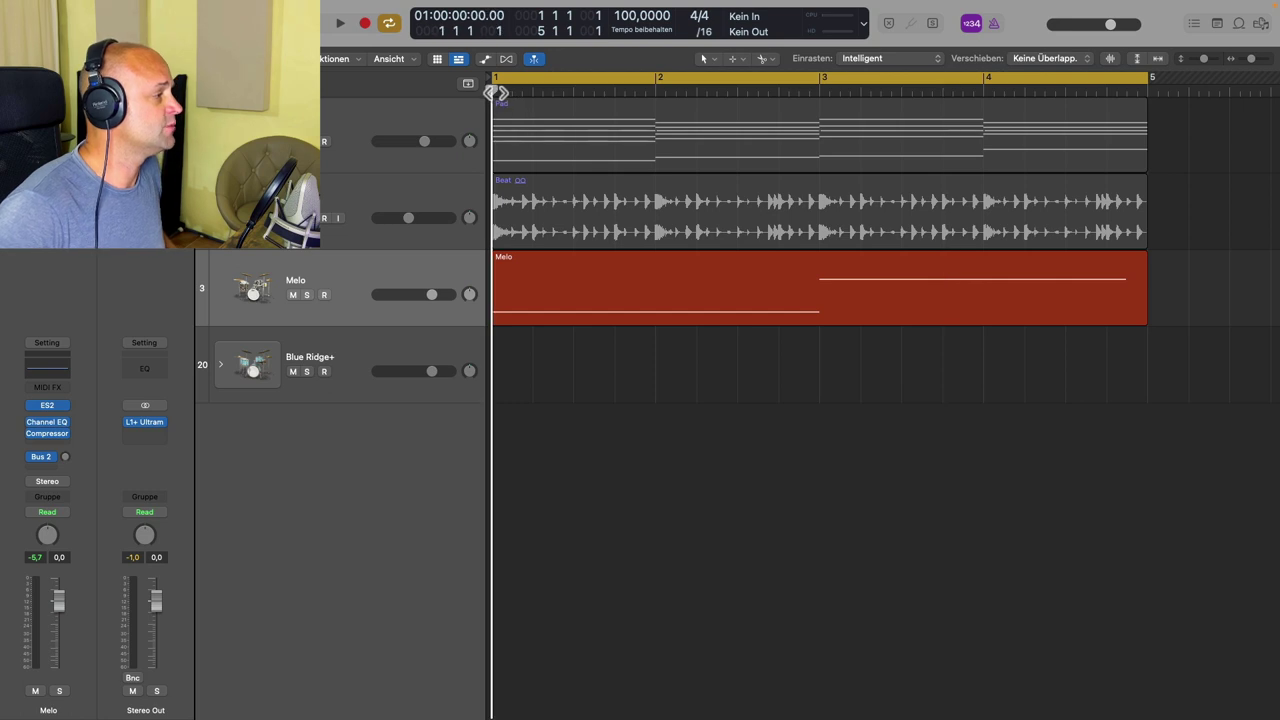
key(space)
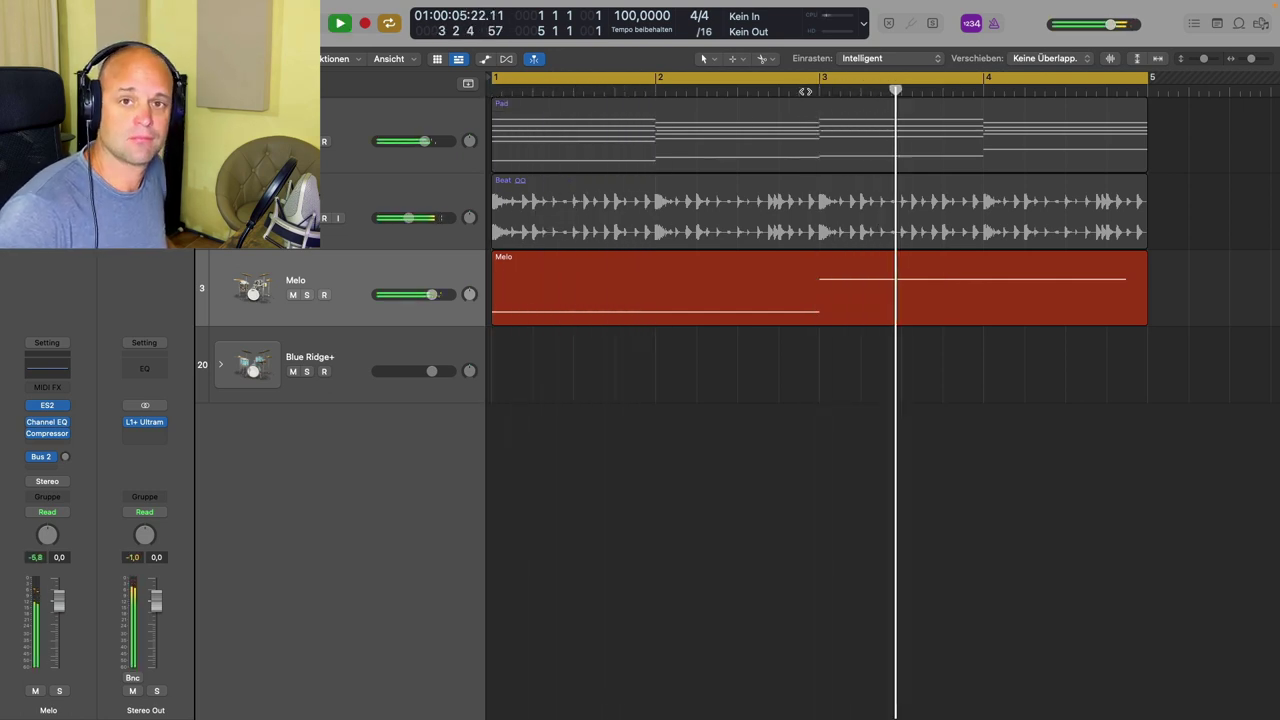
key(space)
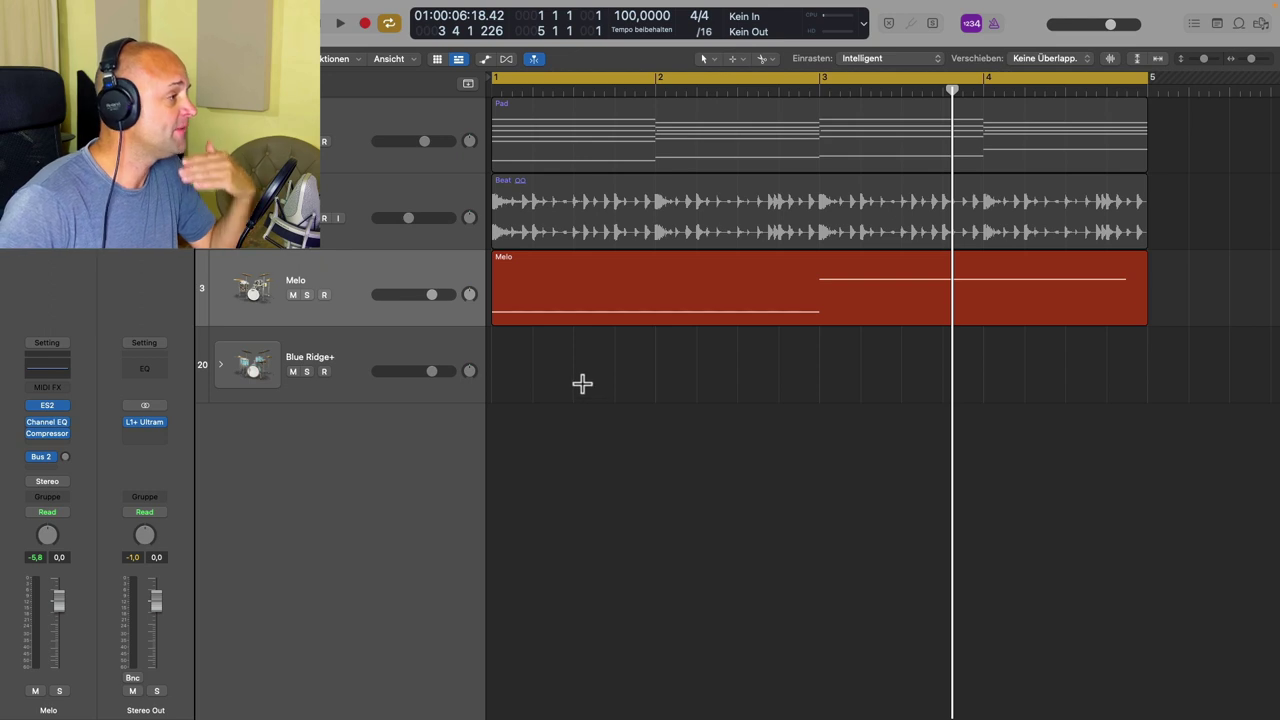
Create an empty one-bar MIDI region at bar 1 on the Blue Ridge+ drum track.
click(383, 358)
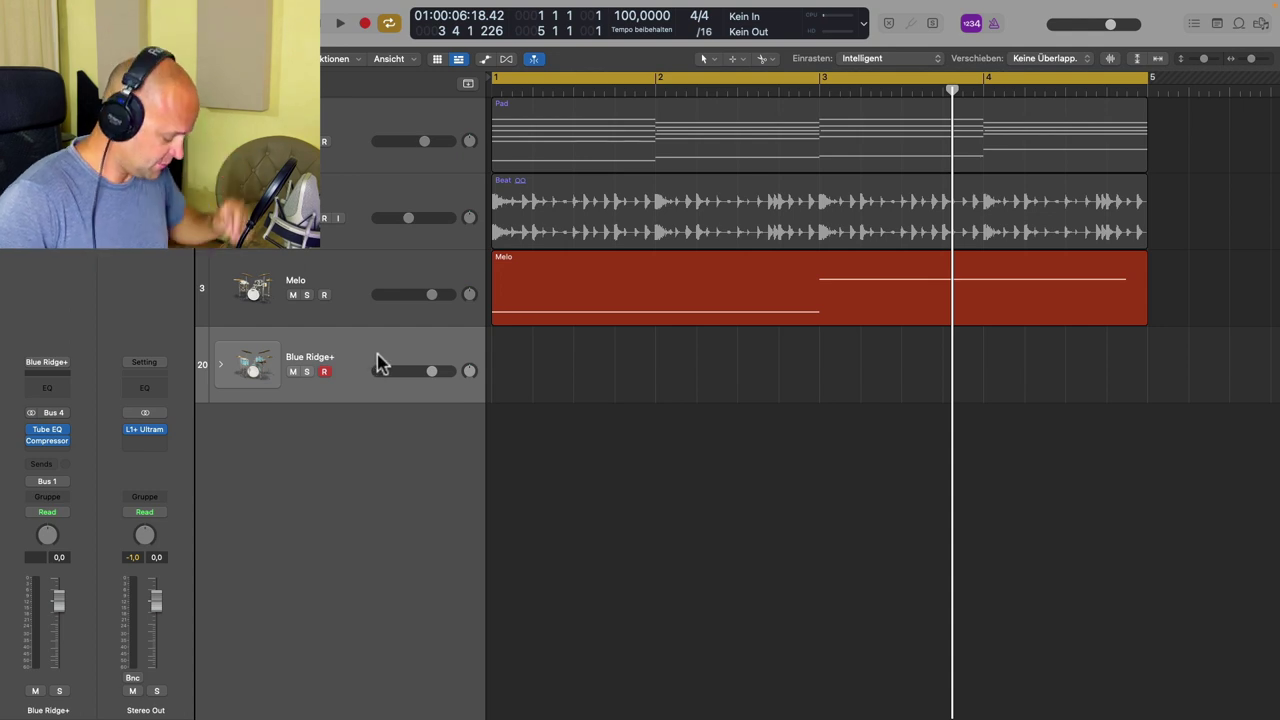
right_click(508, 347)
click(518, 349)
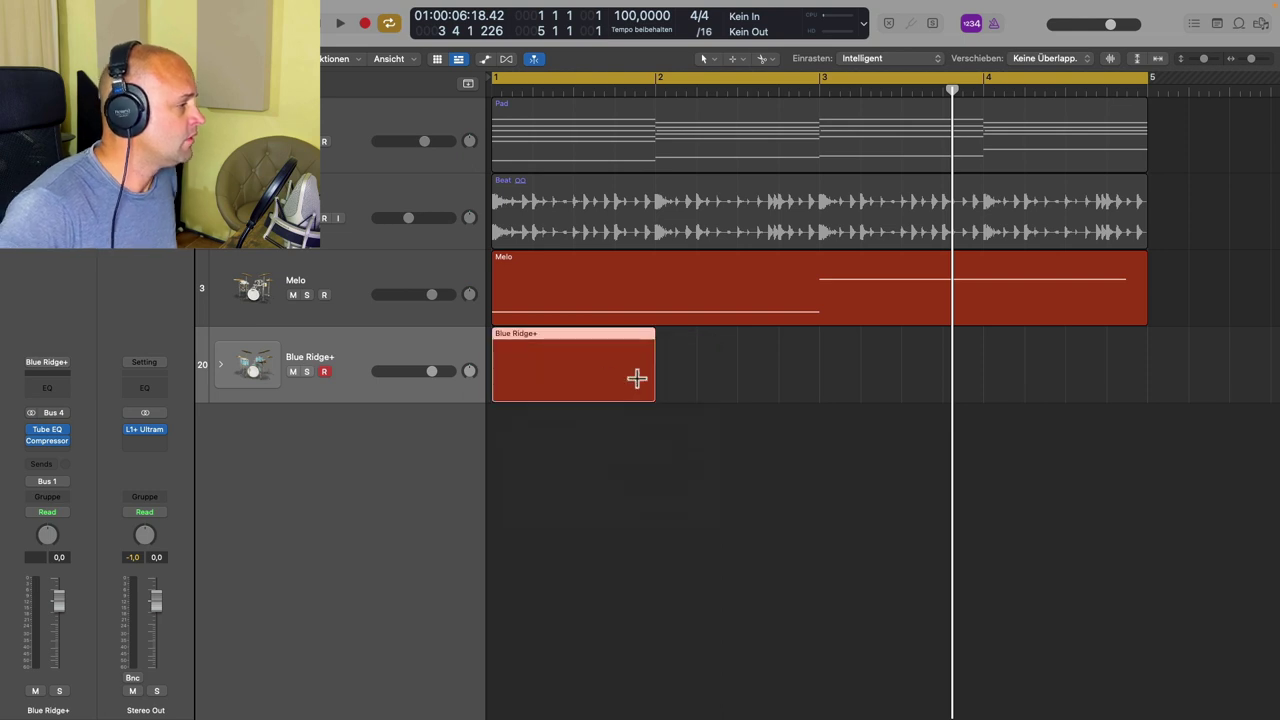
Open the empty Blue Ridge+ region in the Piano Roll and audition the Kick sound on C1.
double_click(551, 340)
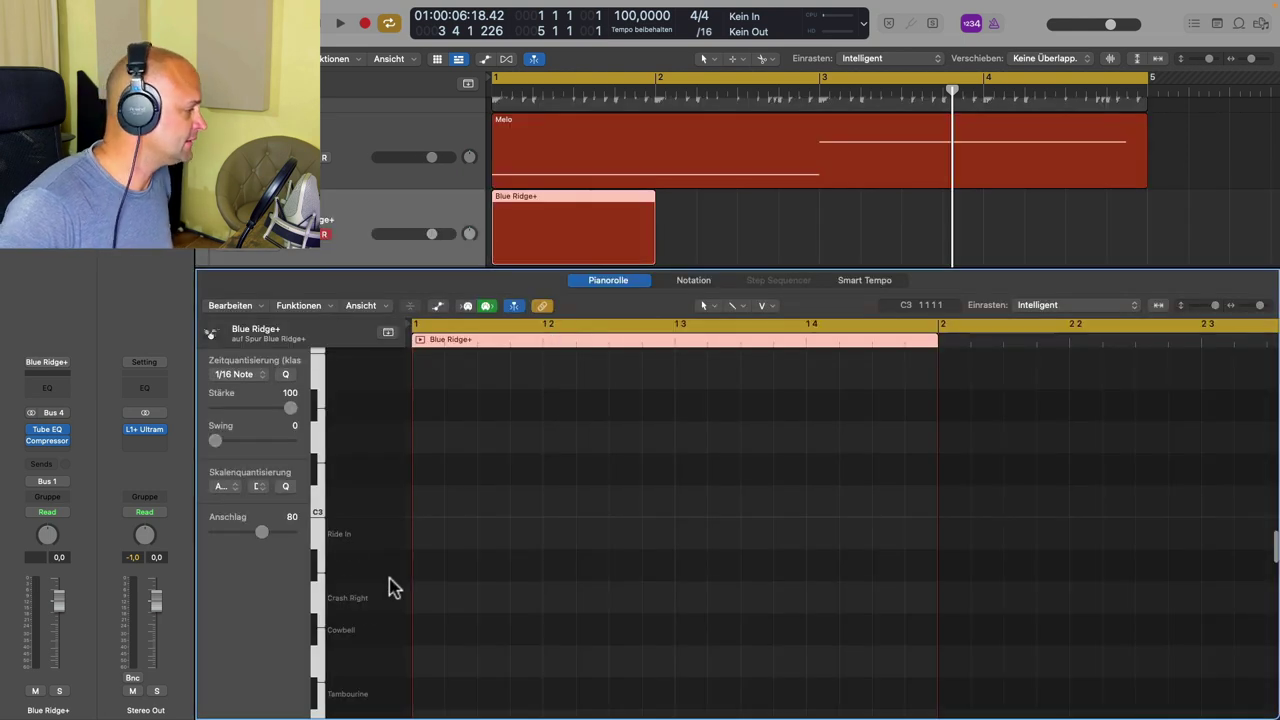
scroll(390, 588, down, 10)
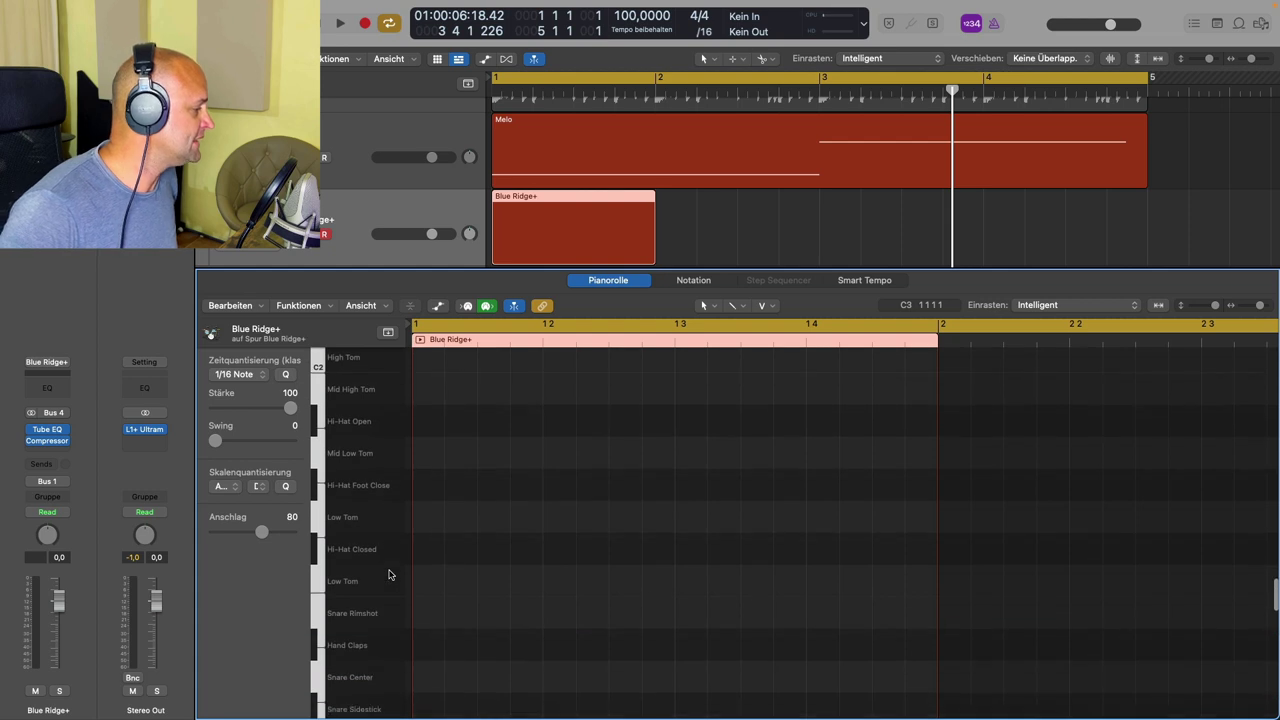
scroll(390, 575, down, 5)
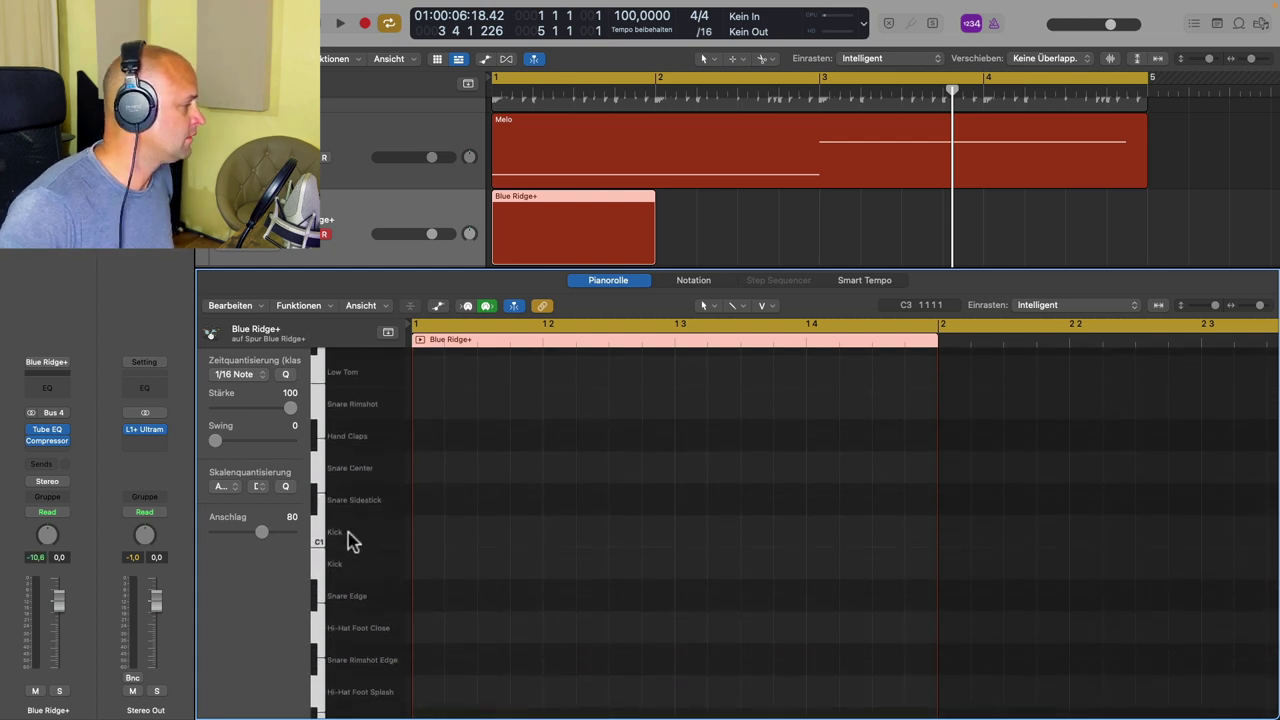
click(350, 540)
click(350, 540)
click(350, 540)
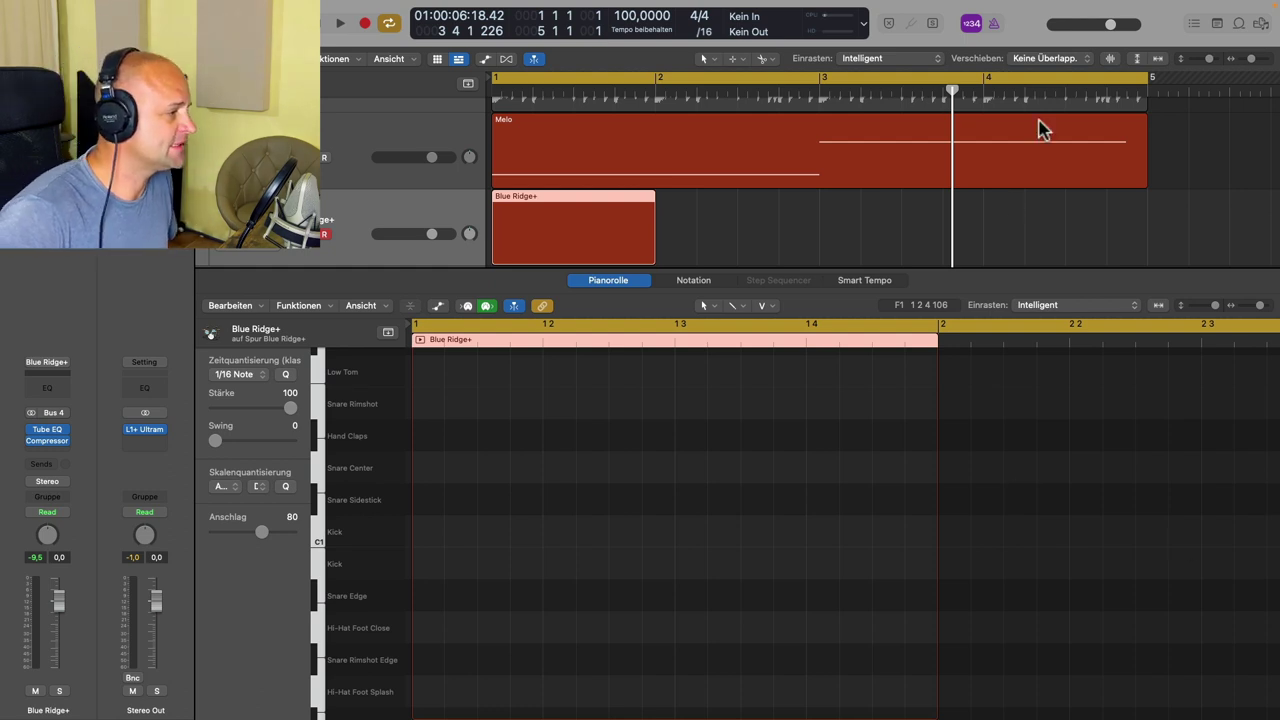
With the Brush tool, paint kick notes on C1: 1/16 notes across beat 1 and 1/32 notes across beat 2.
click(705, 305)
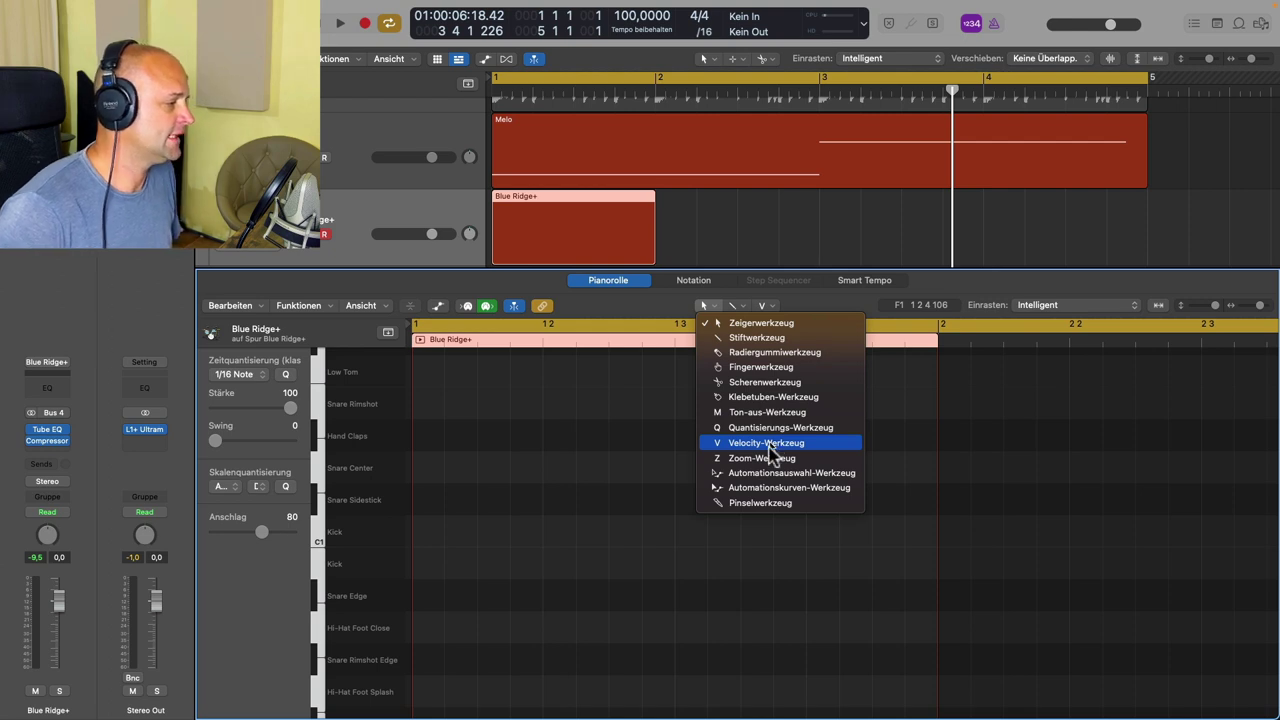
click(760, 503)
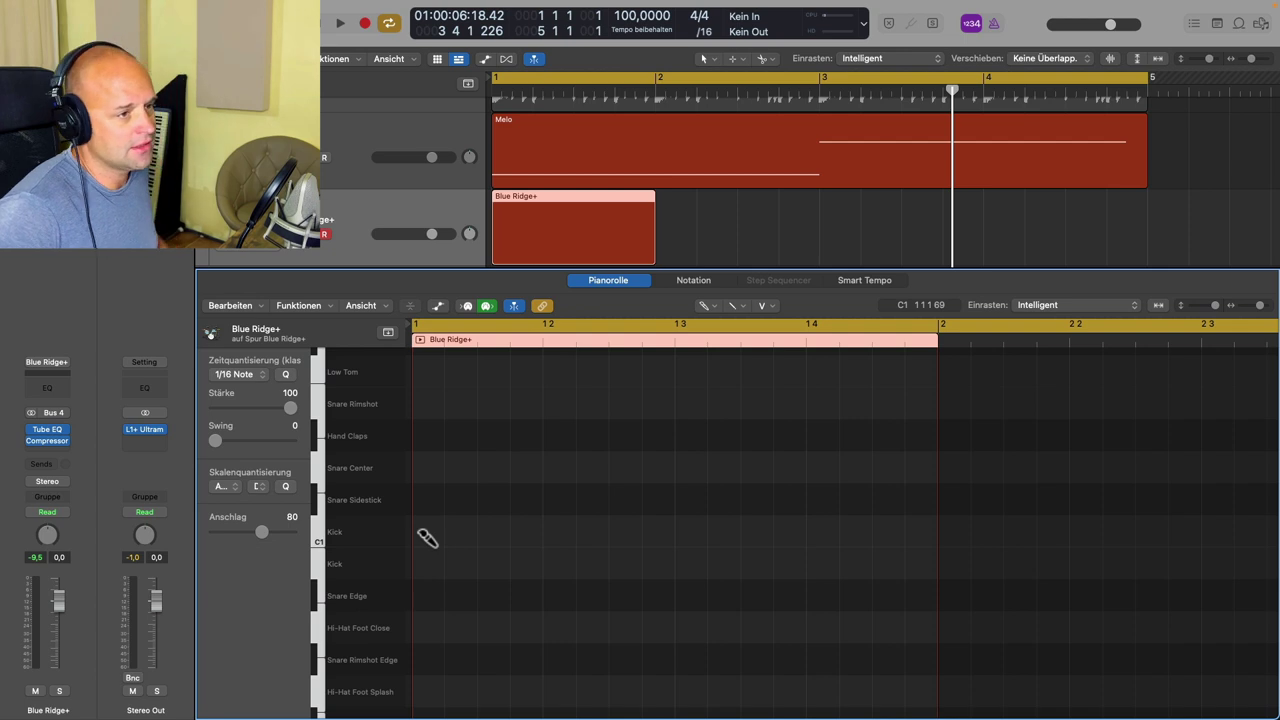
drag(427, 538, 524, 537)
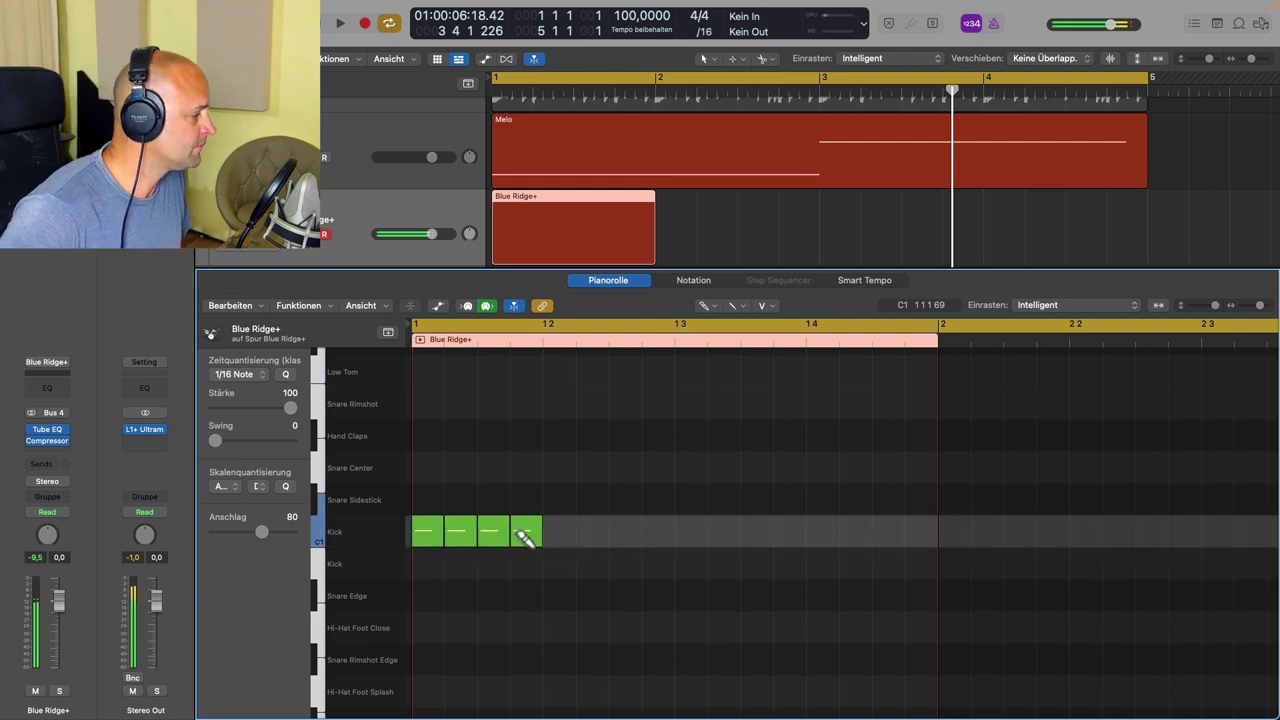
click(258, 377)
click(257, 391)
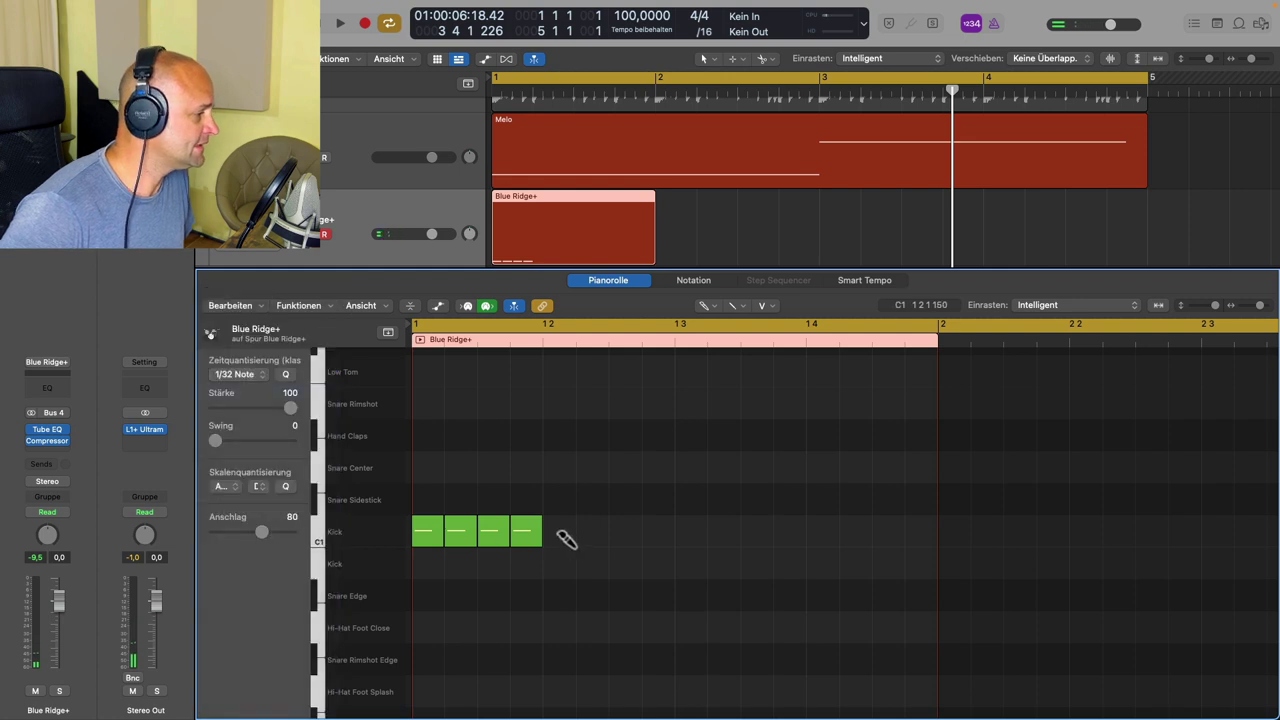
drag(555, 539, 671, 538)
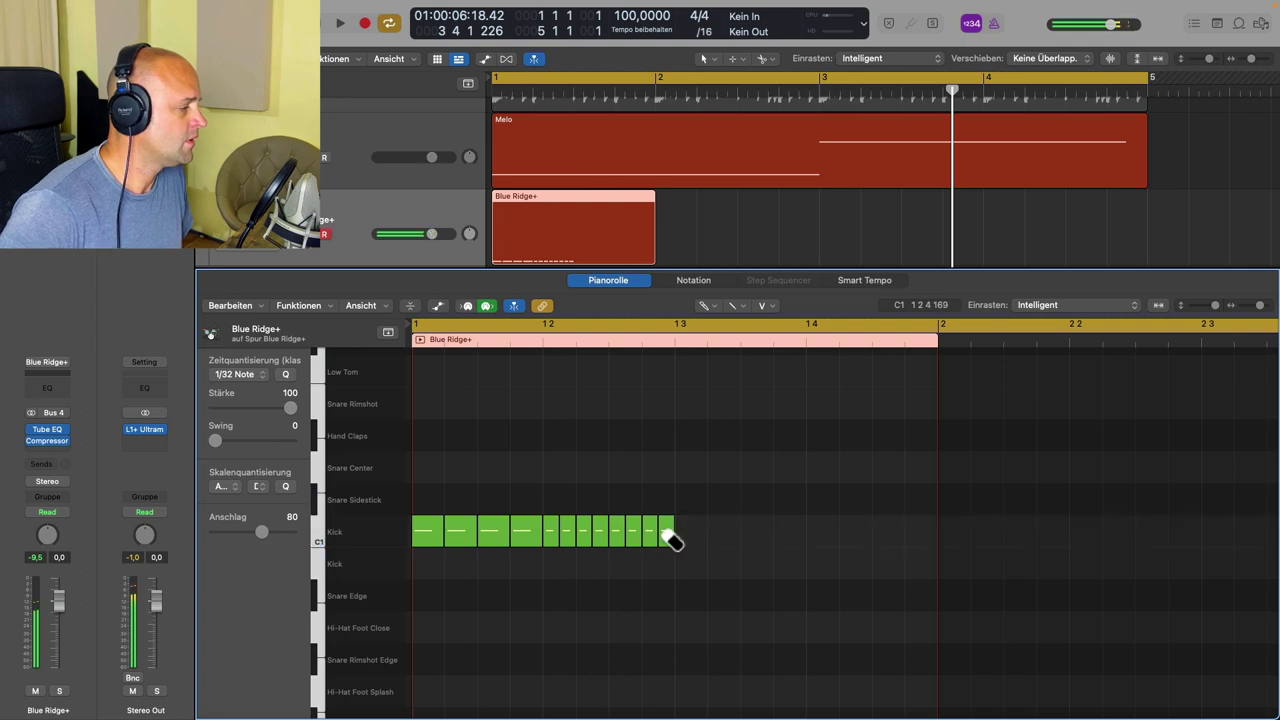
Paint 1/64 kick notes on the first half of beat 3, fill the remaining bar with 1/16 notes, and return to the Pointer tool.
click(262, 376)
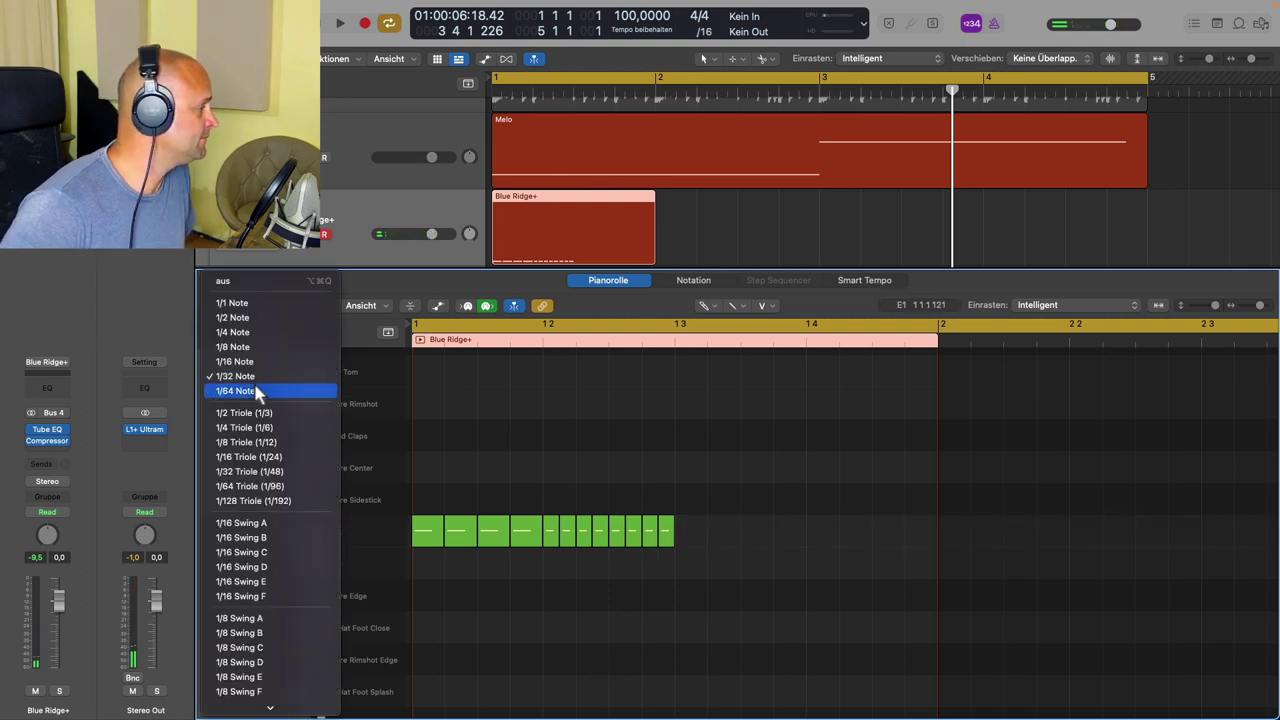
click(250, 391)
drag(700, 538, 928, 543)
click(265, 376)
click(257, 343)
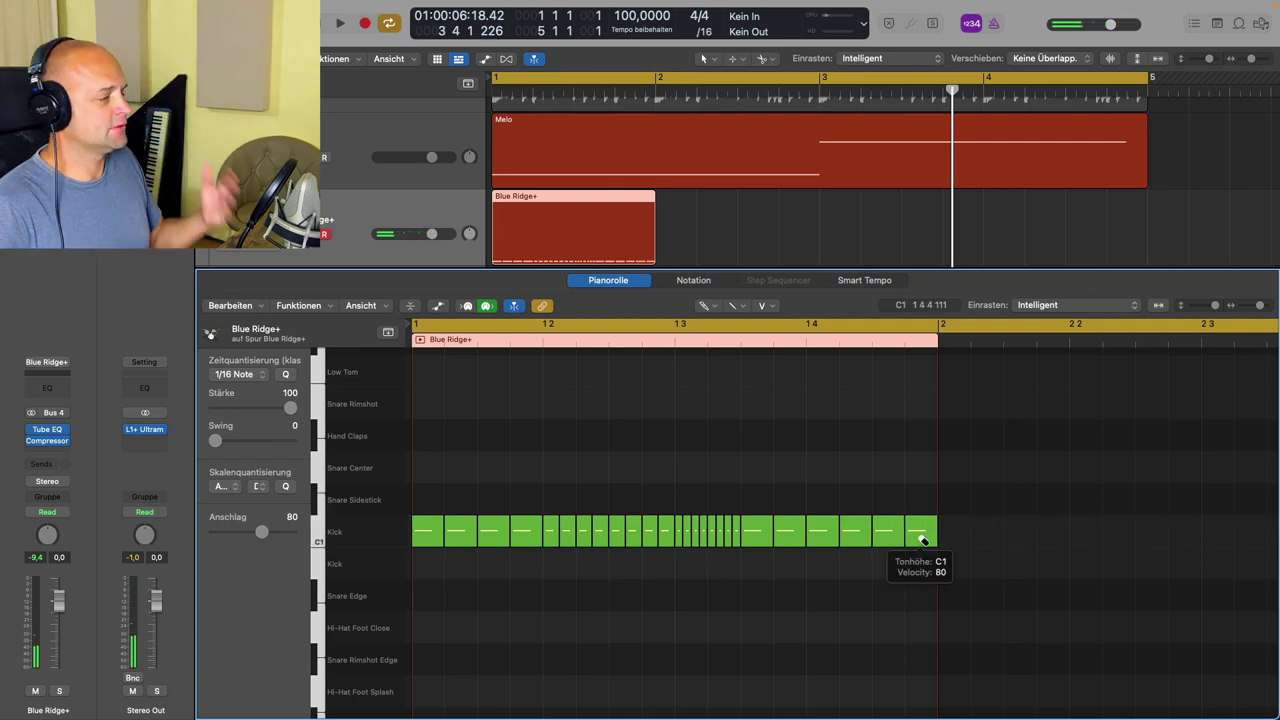
click(705, 305)
click(745, 320)
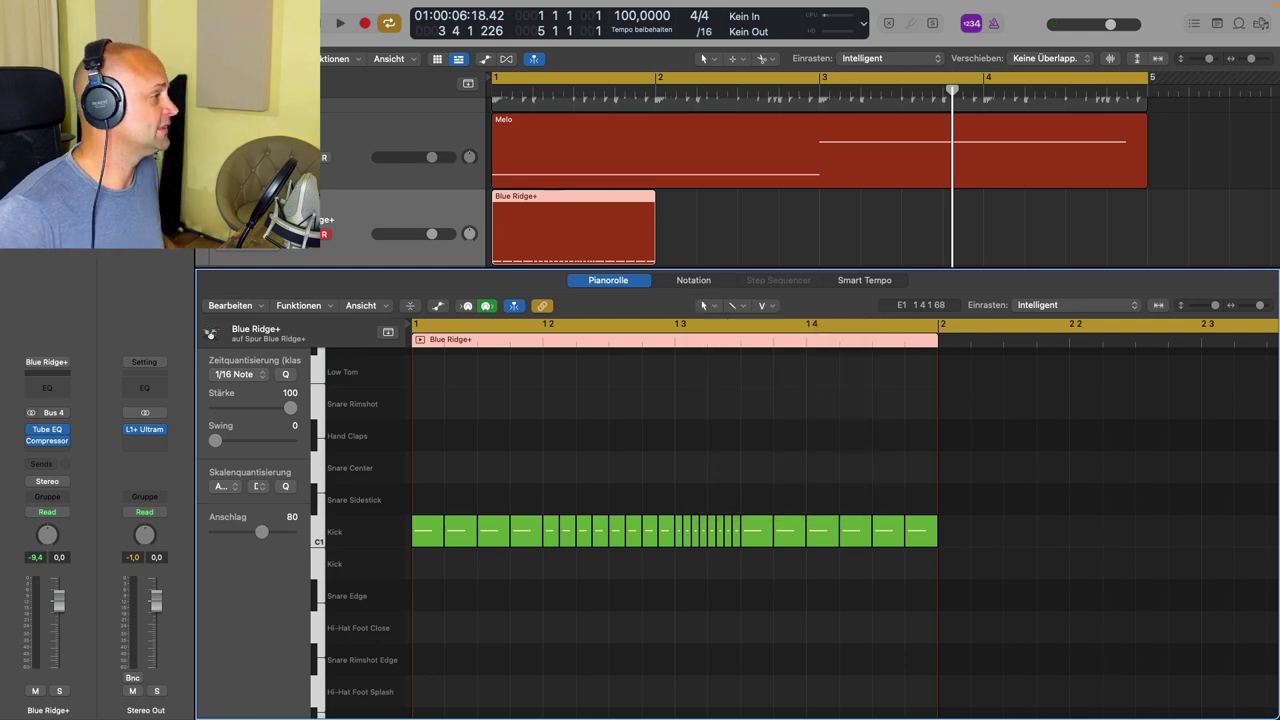
Solo the Blue Ridge+ track and play its kick pattern with the cycle range set to bar 1.
key(s)
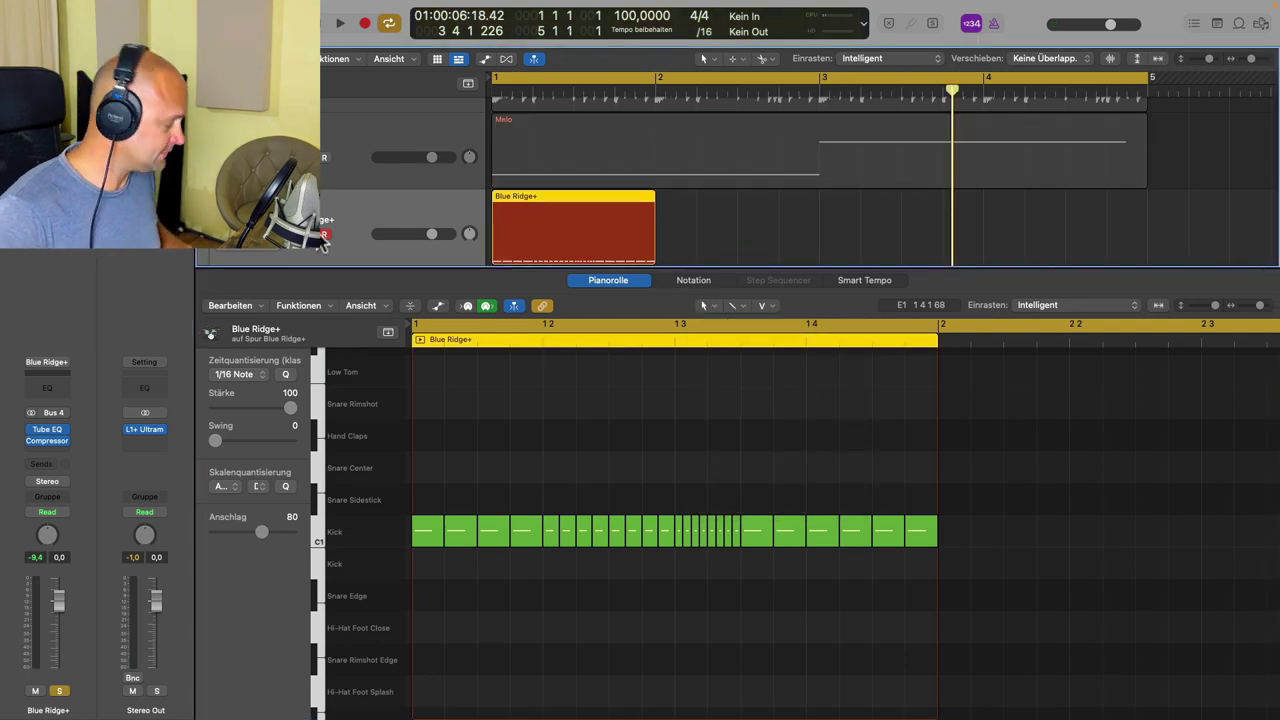
key(space)
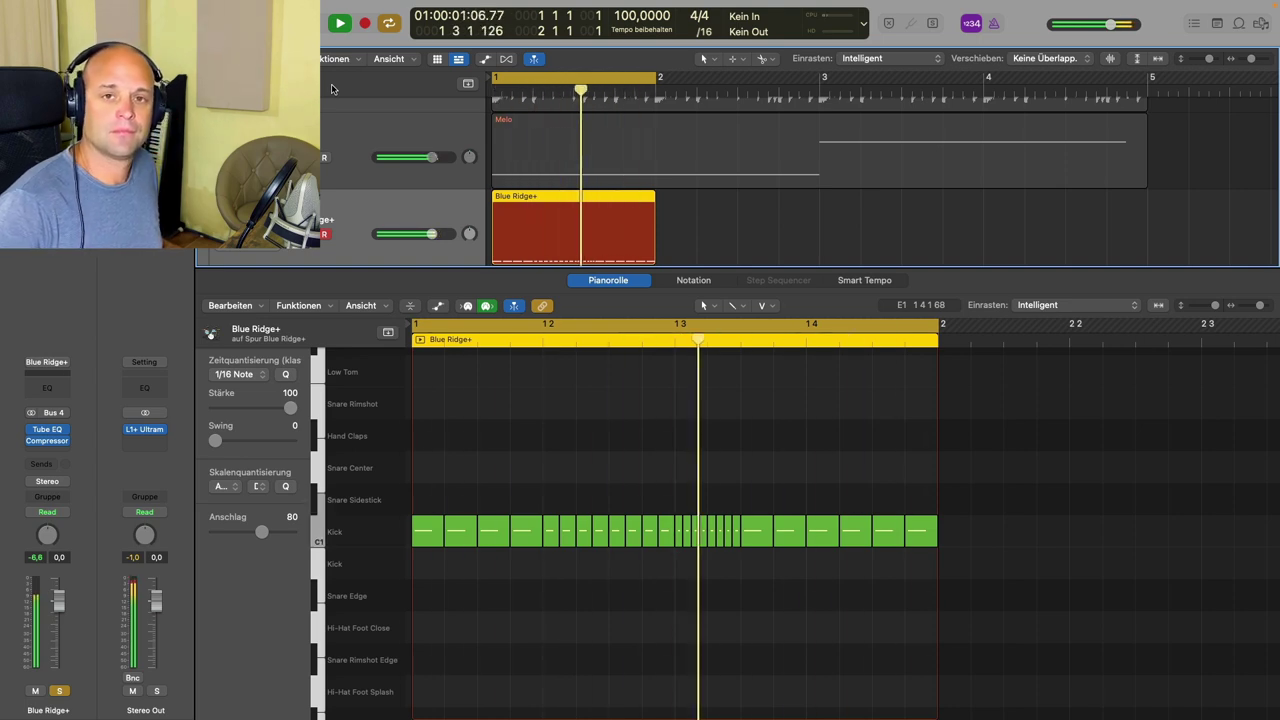
key(space)
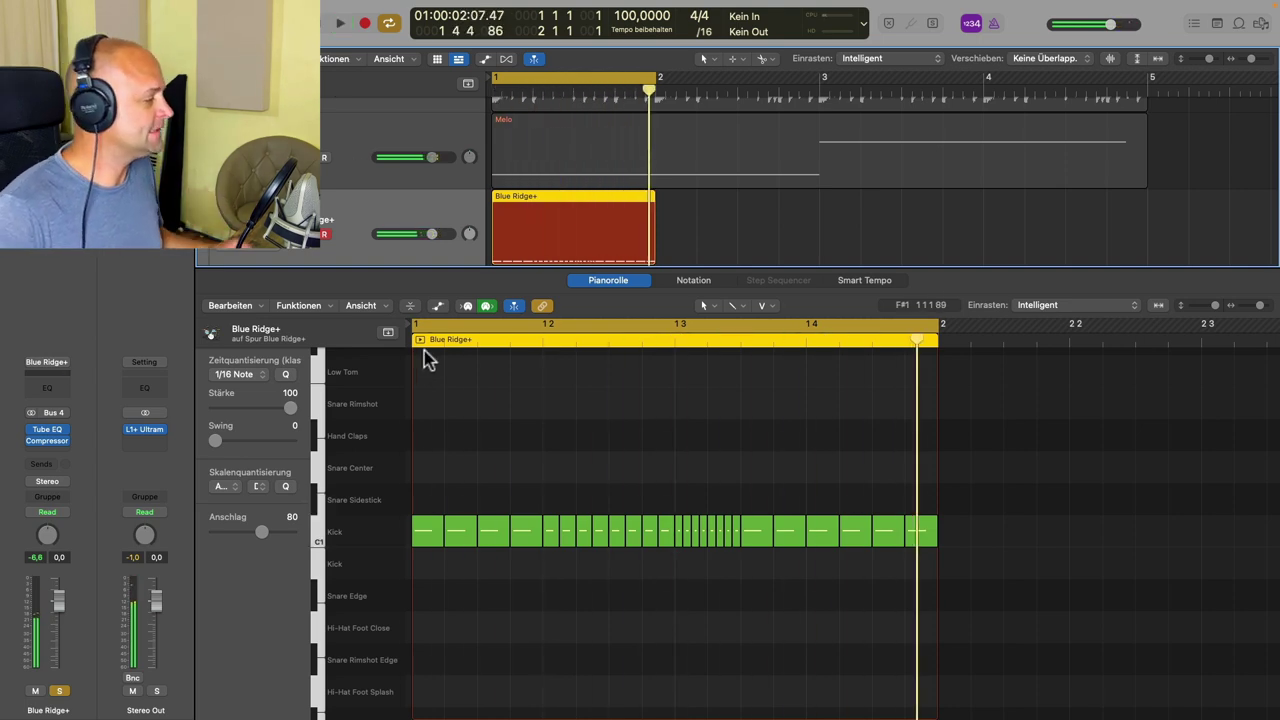
Select all kick notes in the region and shorten them together slightly, leaving a small gap after each note.
drag(432, 488, 914, 563)
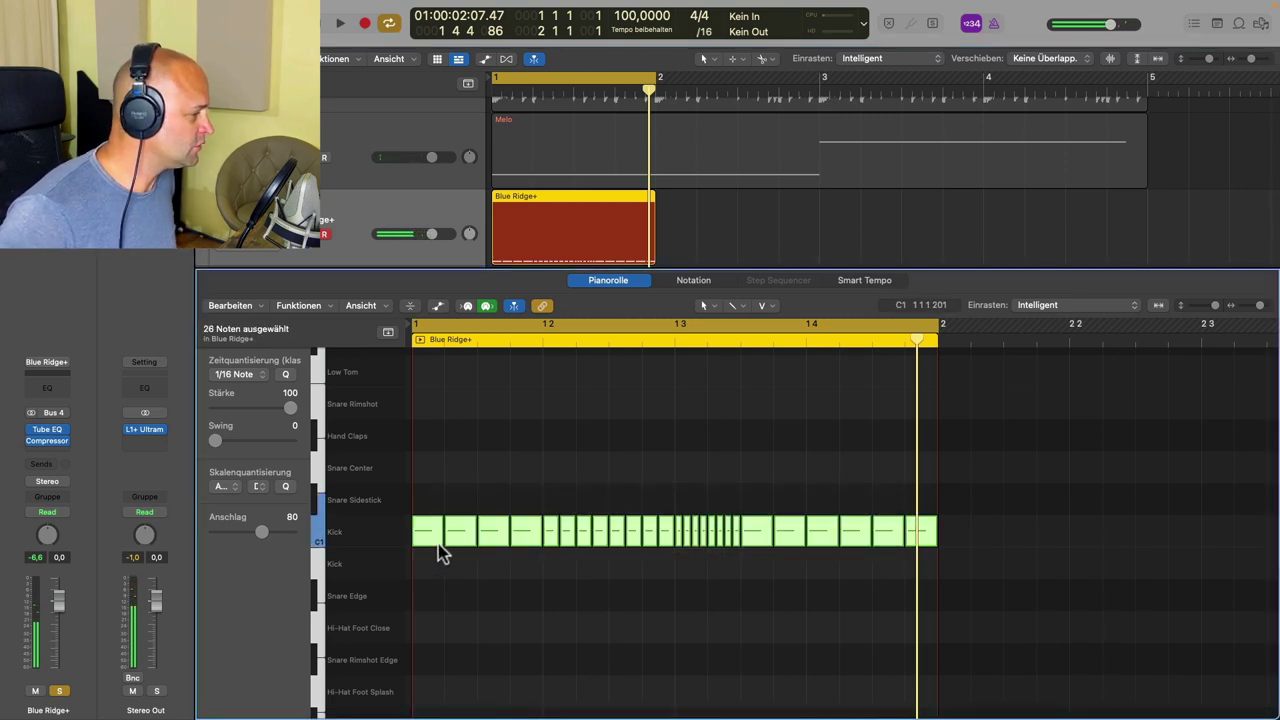
ctrl+alt+drag(437, 507, 920, 575)
scroll(478, 460, up, 4)
scroll(491, 474, left, 2)
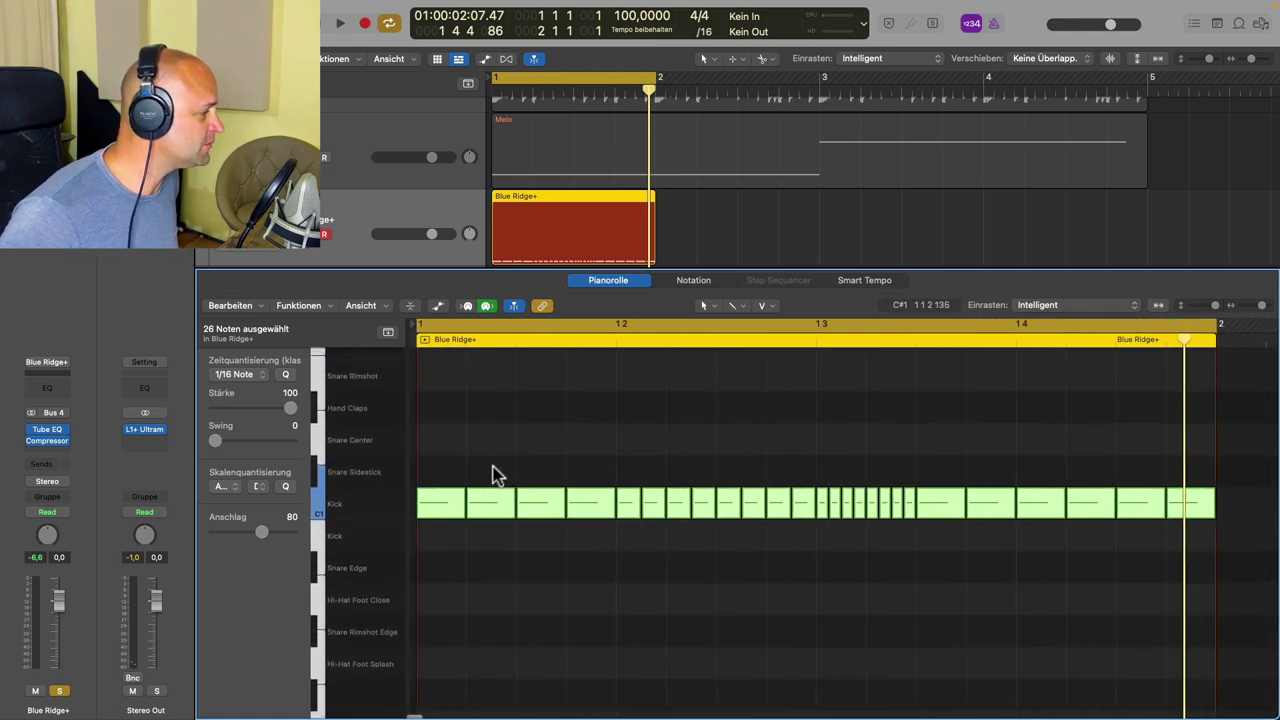
drag(461, 512, 453, 518)
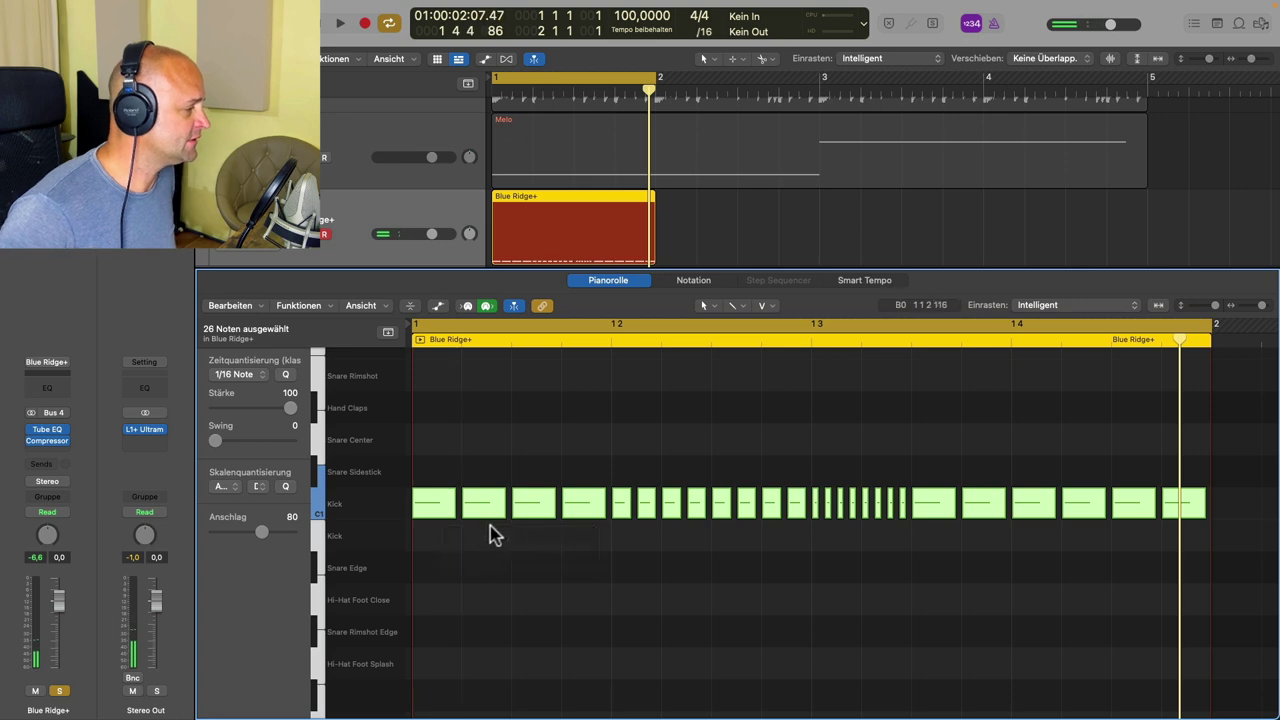
click(493, 532)
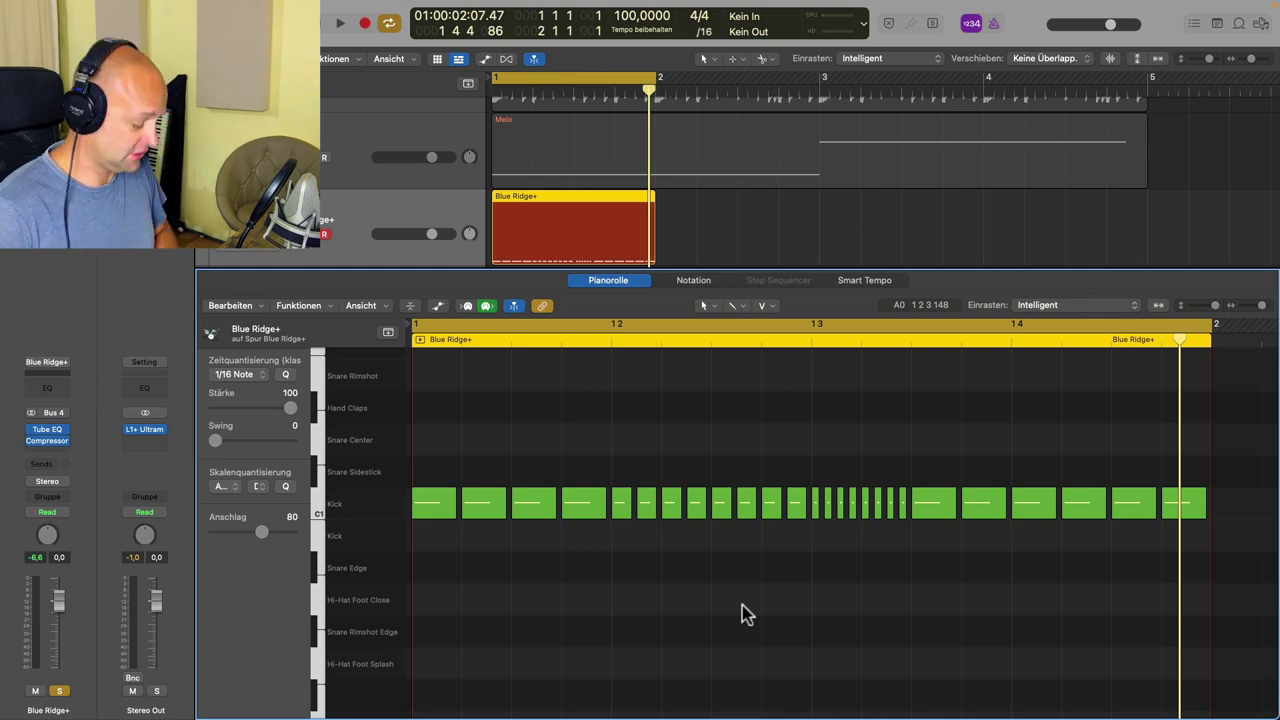
Close the Piano Roll and route the Blue Ridge+ channel's output to Bus 1 in the Mixer.
key(p)
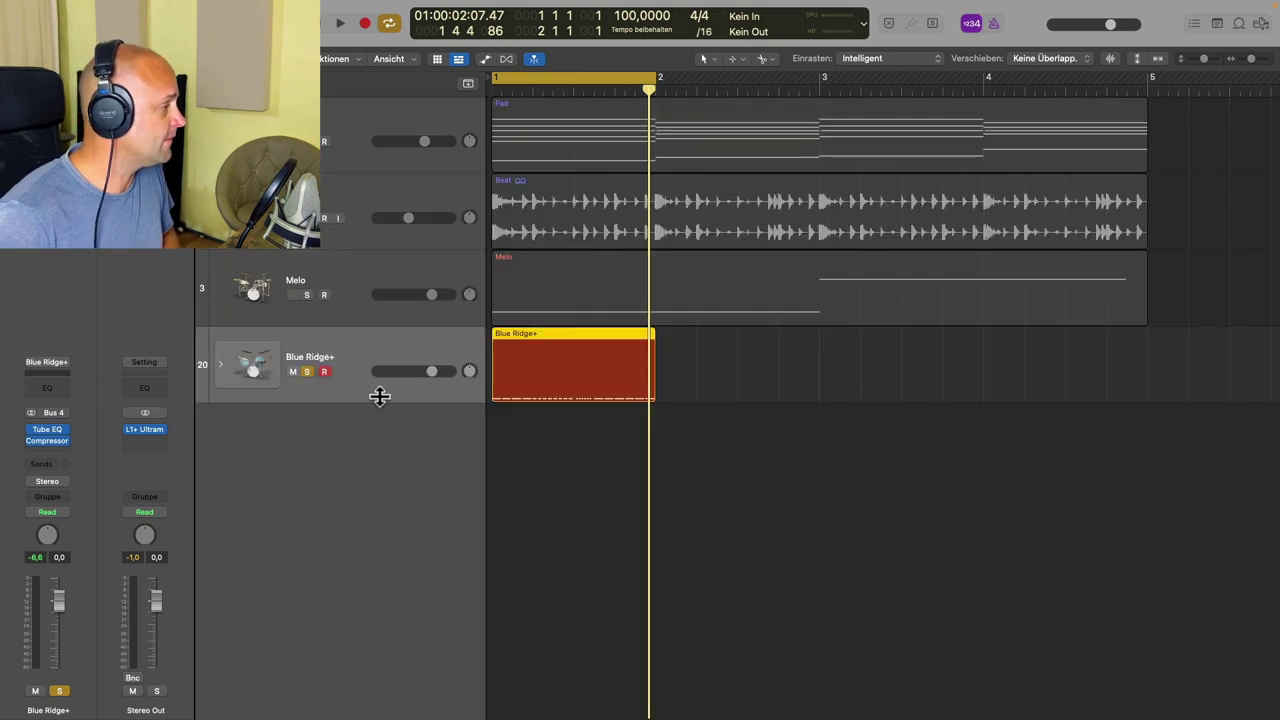
key(x)
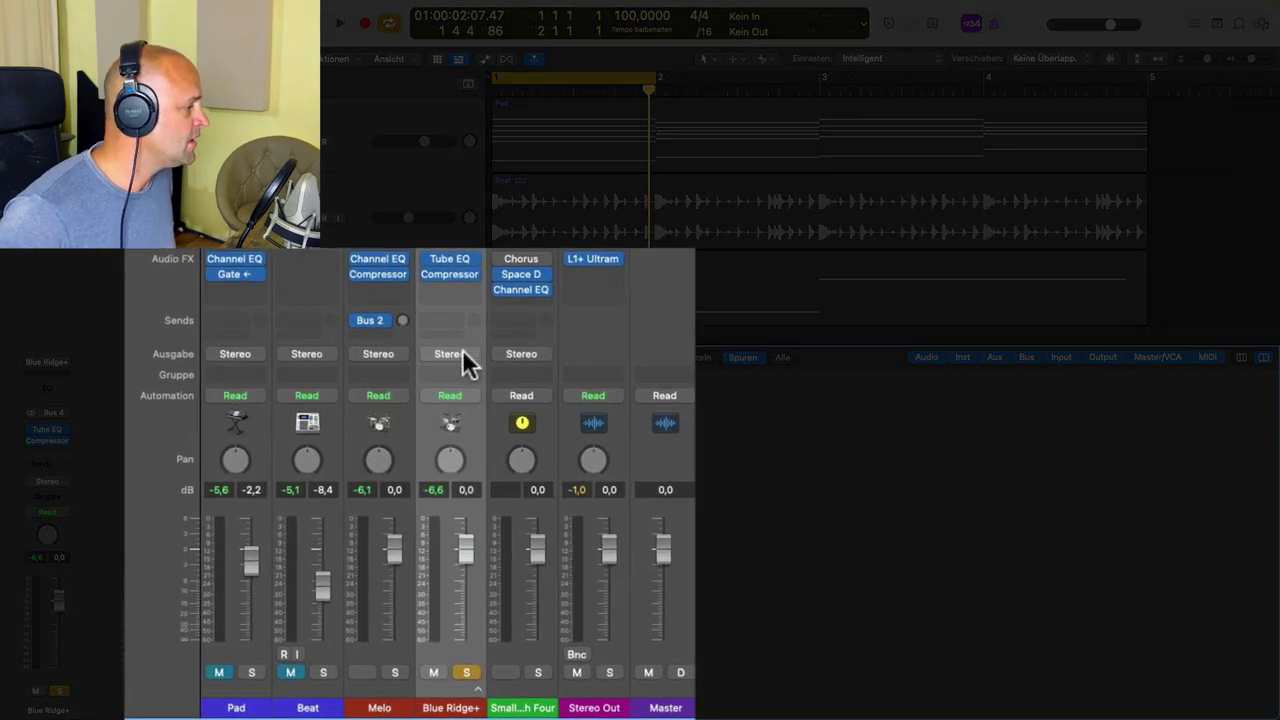
click(462, 352)
mouse_move(464, 407)
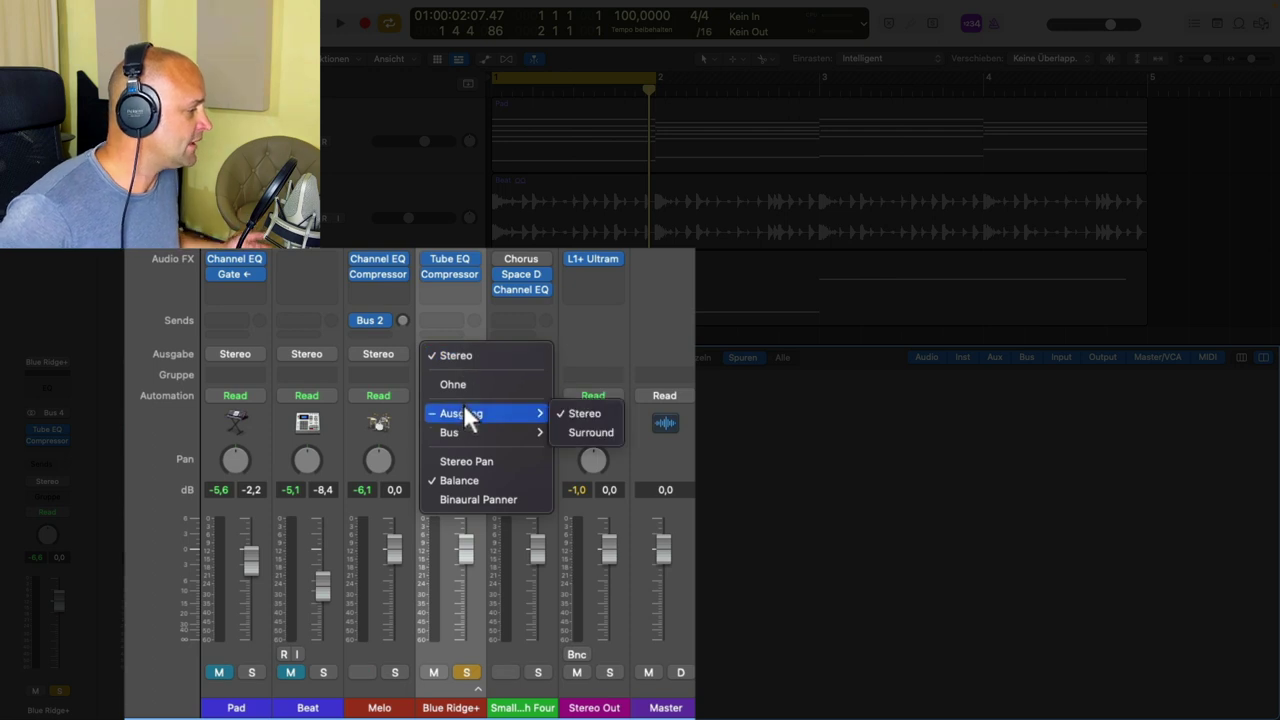
mouse_move(484, 431)
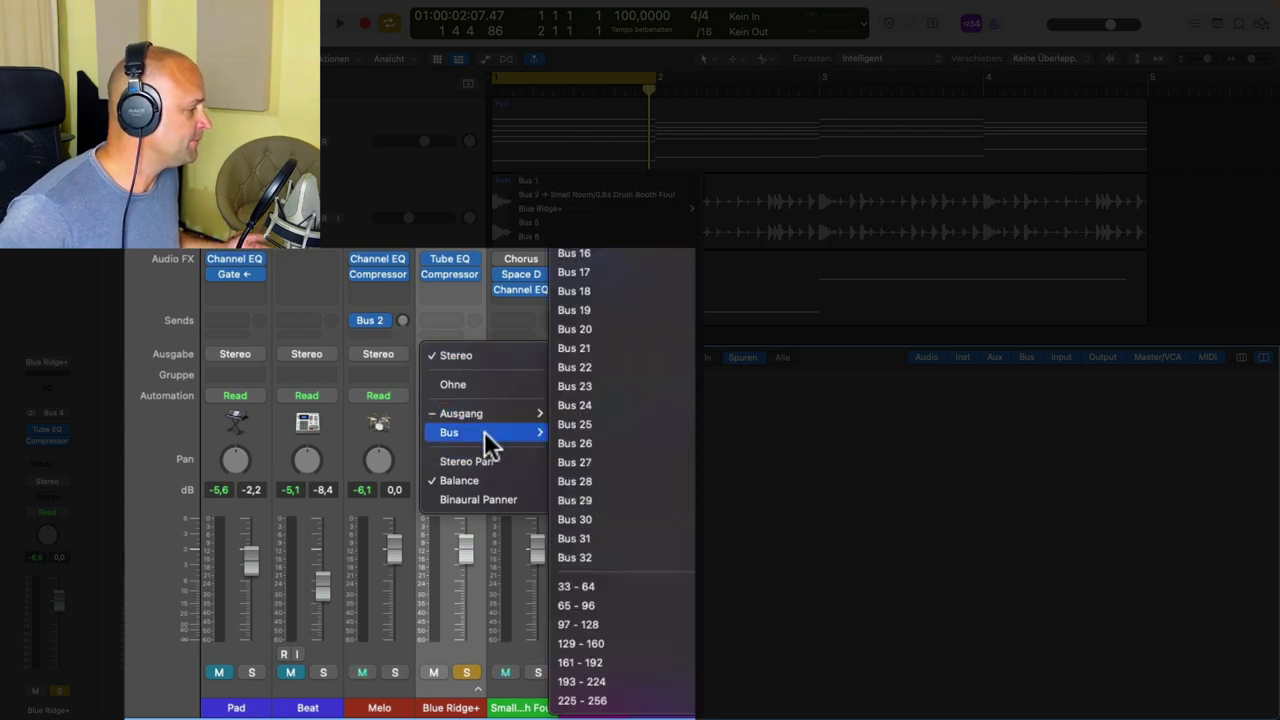
click(526, 194)
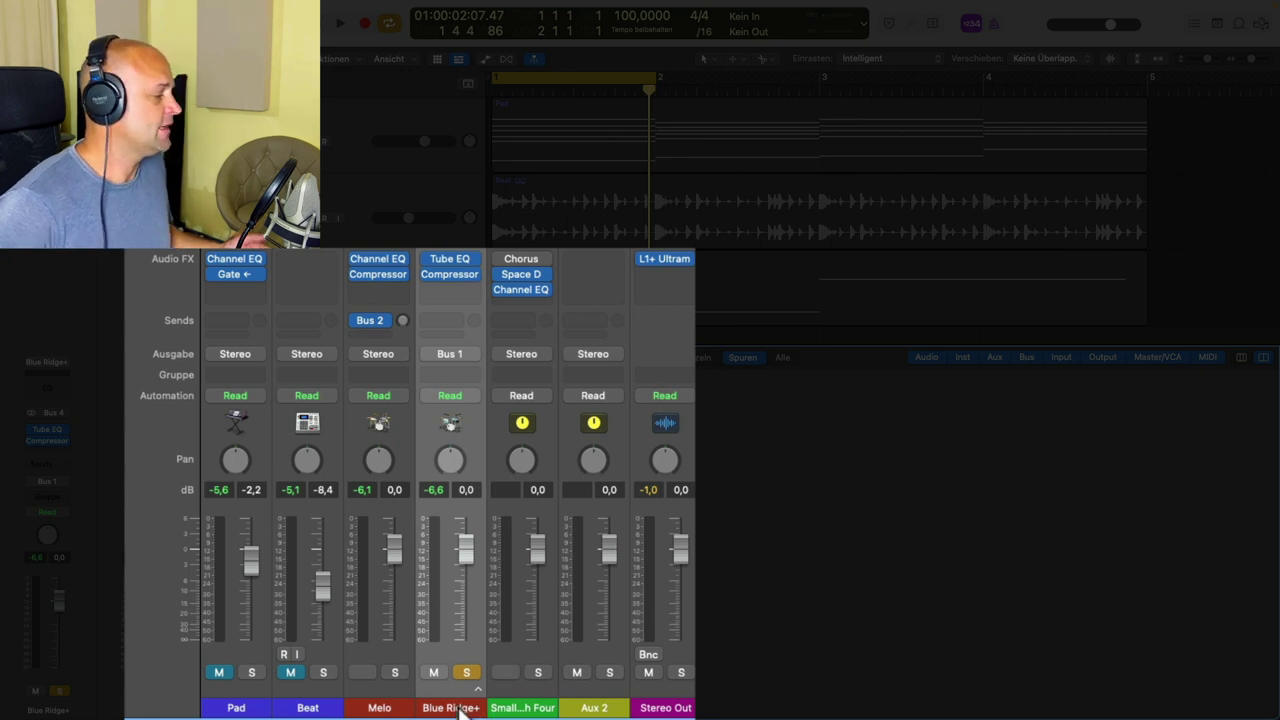
Set the Aux 2 channel's output to Ohne and play the cycle briefly to check the drum routing.
click(594, 708)
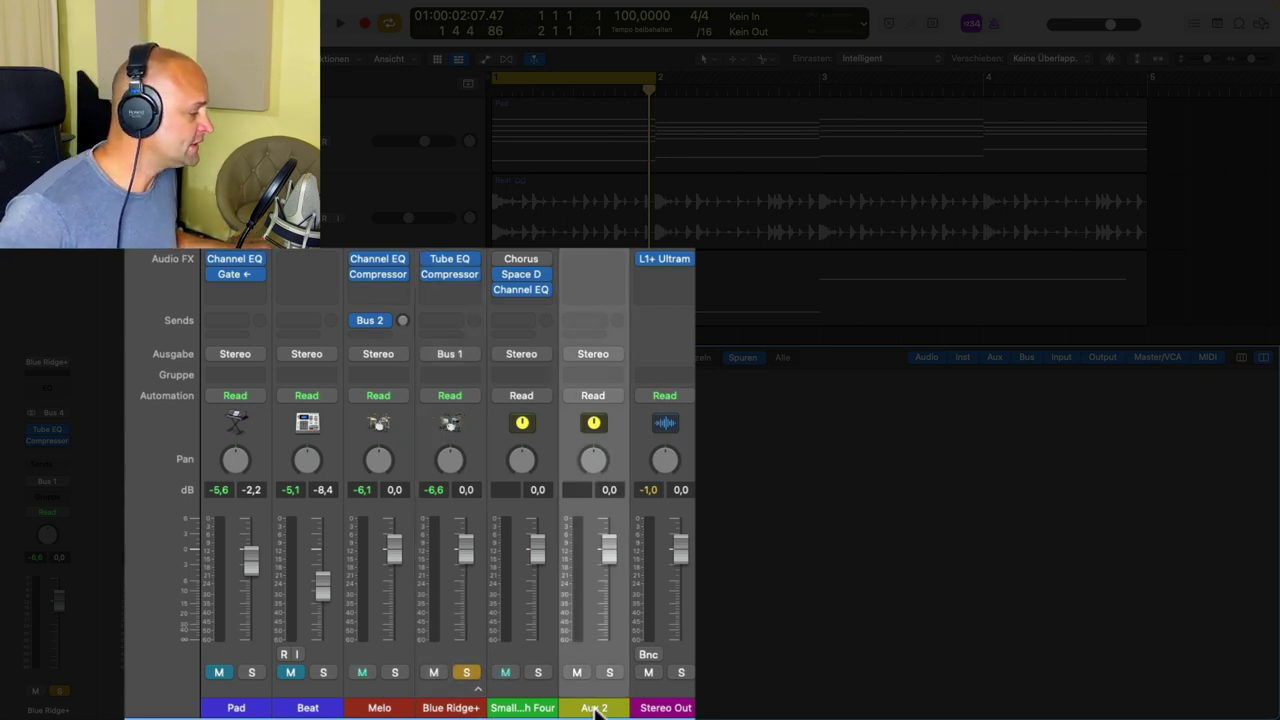
scroll(594, 708, up, 3)
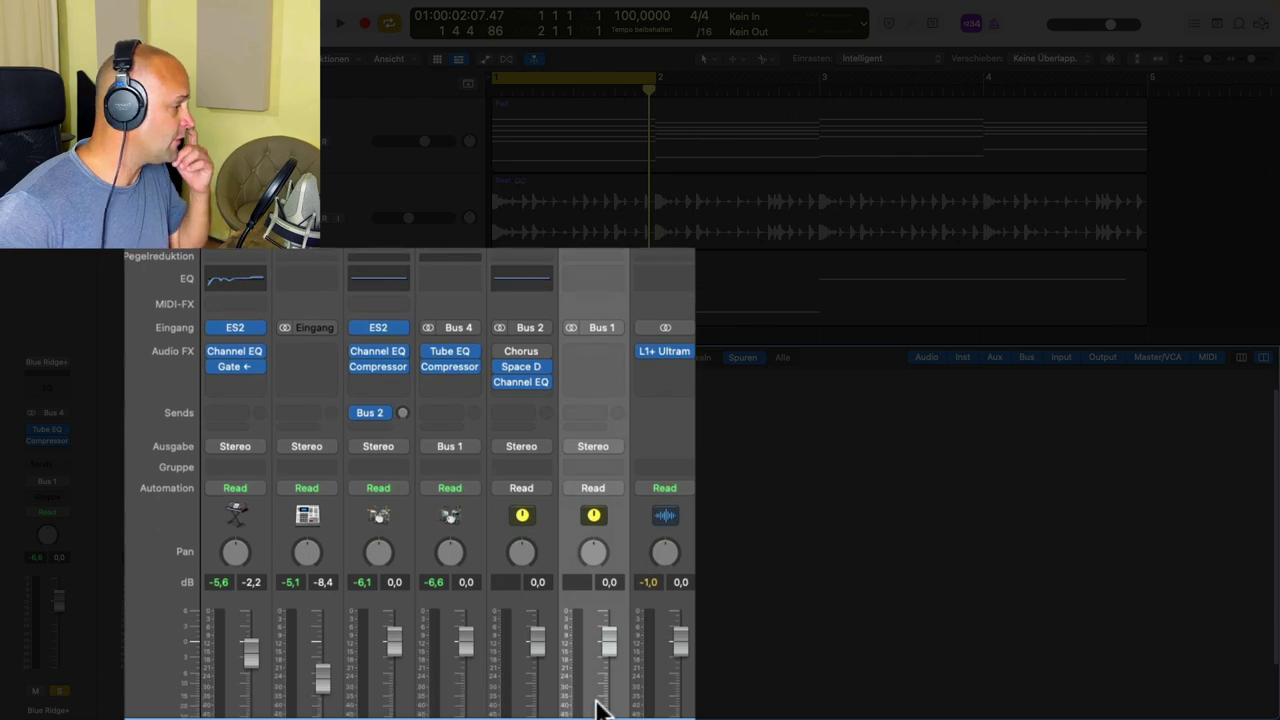
scroll(596, 704, down, 3)
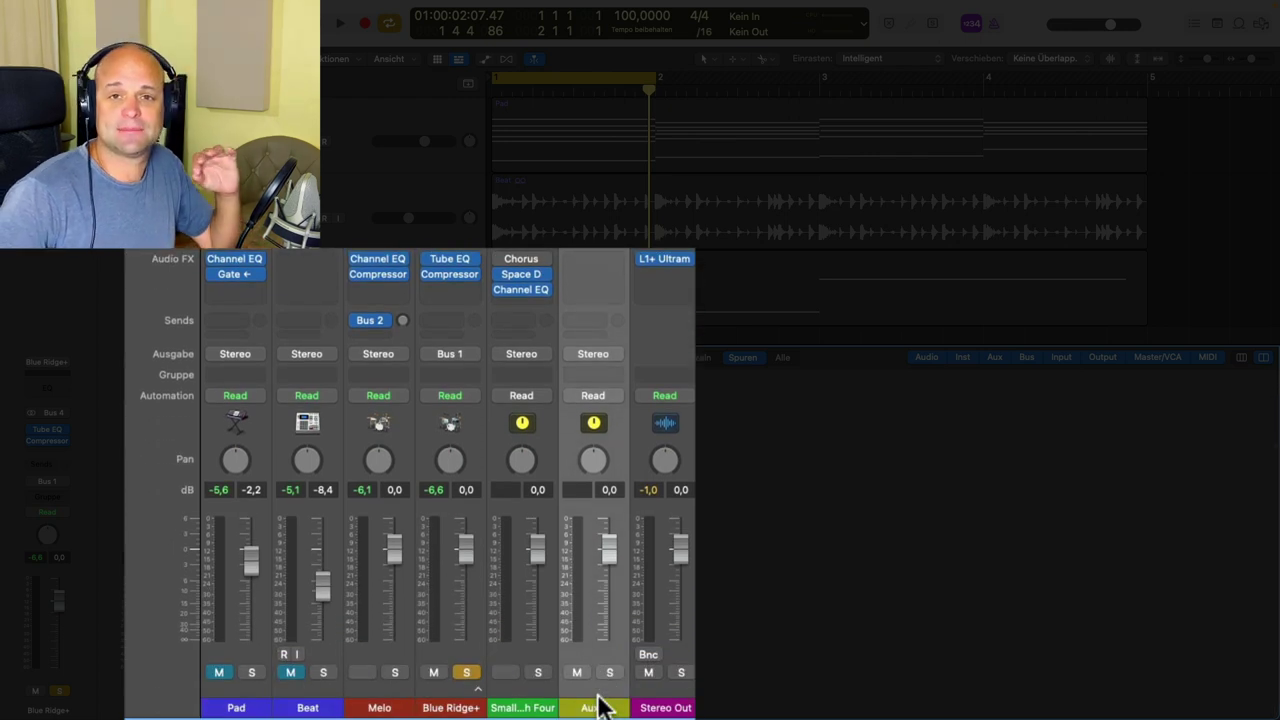
click(605, 353)
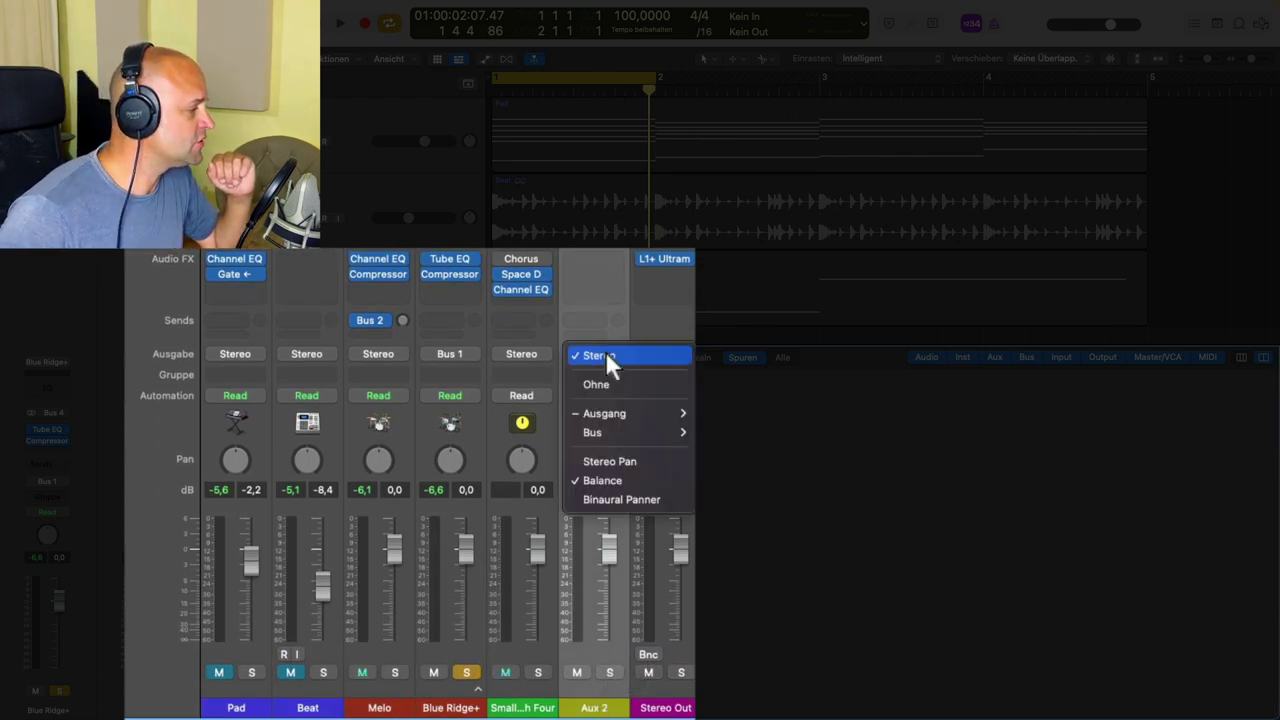
click(600, 378)
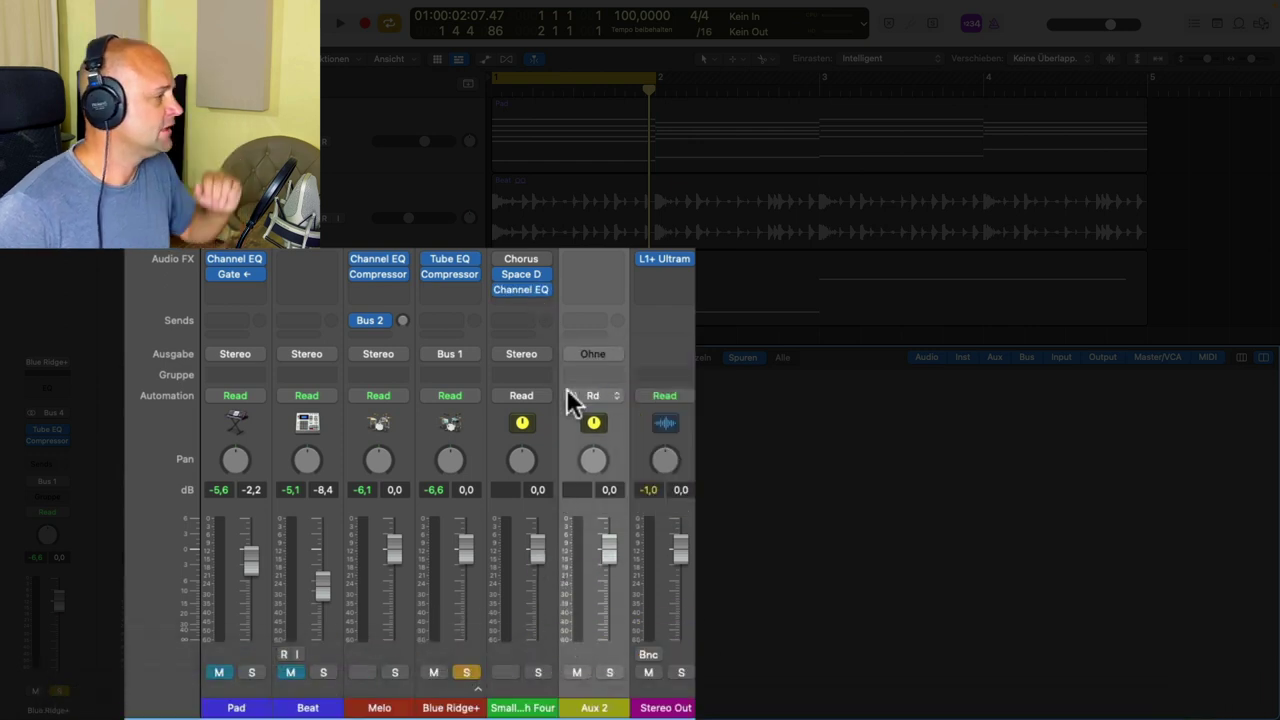
key(space)
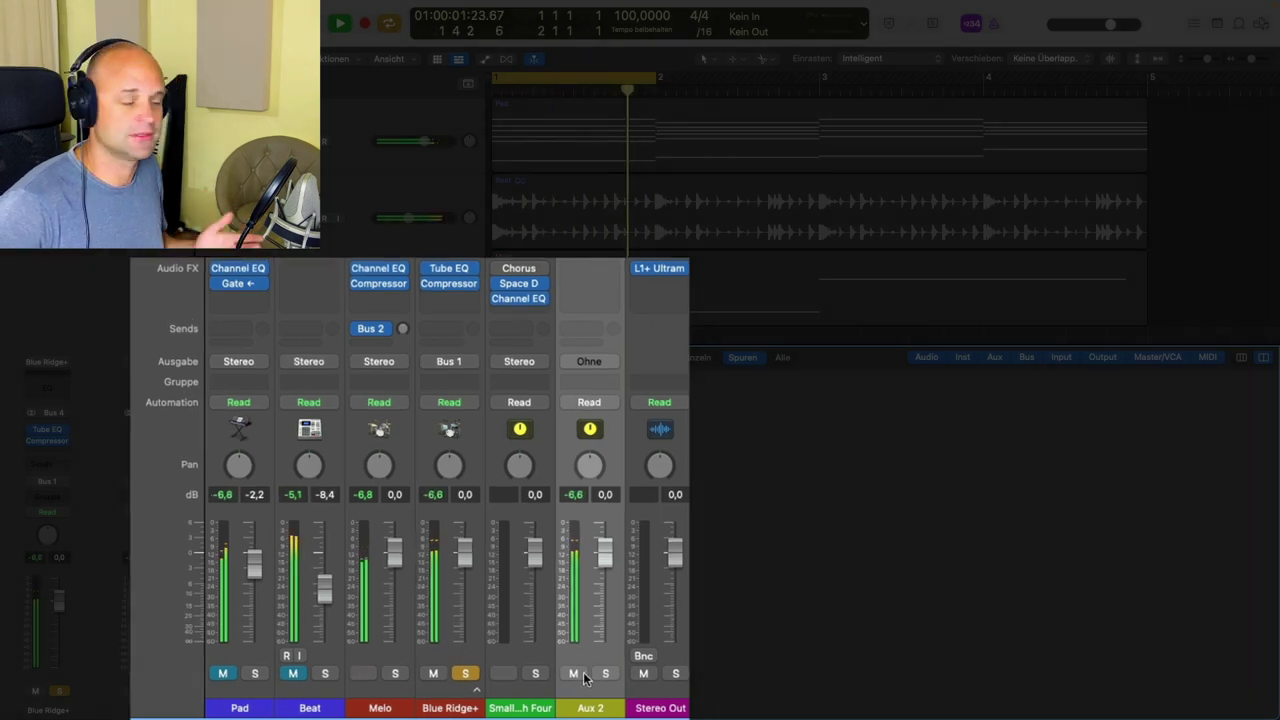
key(space)
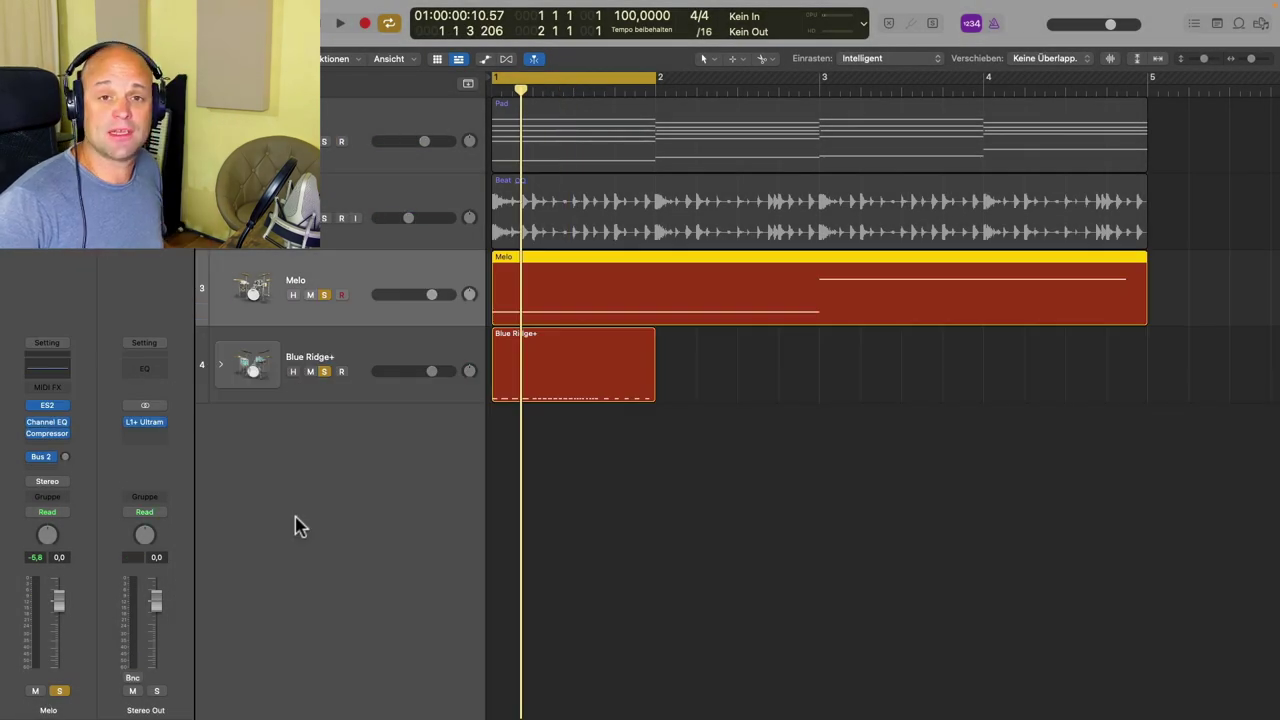
Insert a Noise Gate after the Compressor on the Melo track.
click(377, 346)
click(376, 288)
click(55, 447)
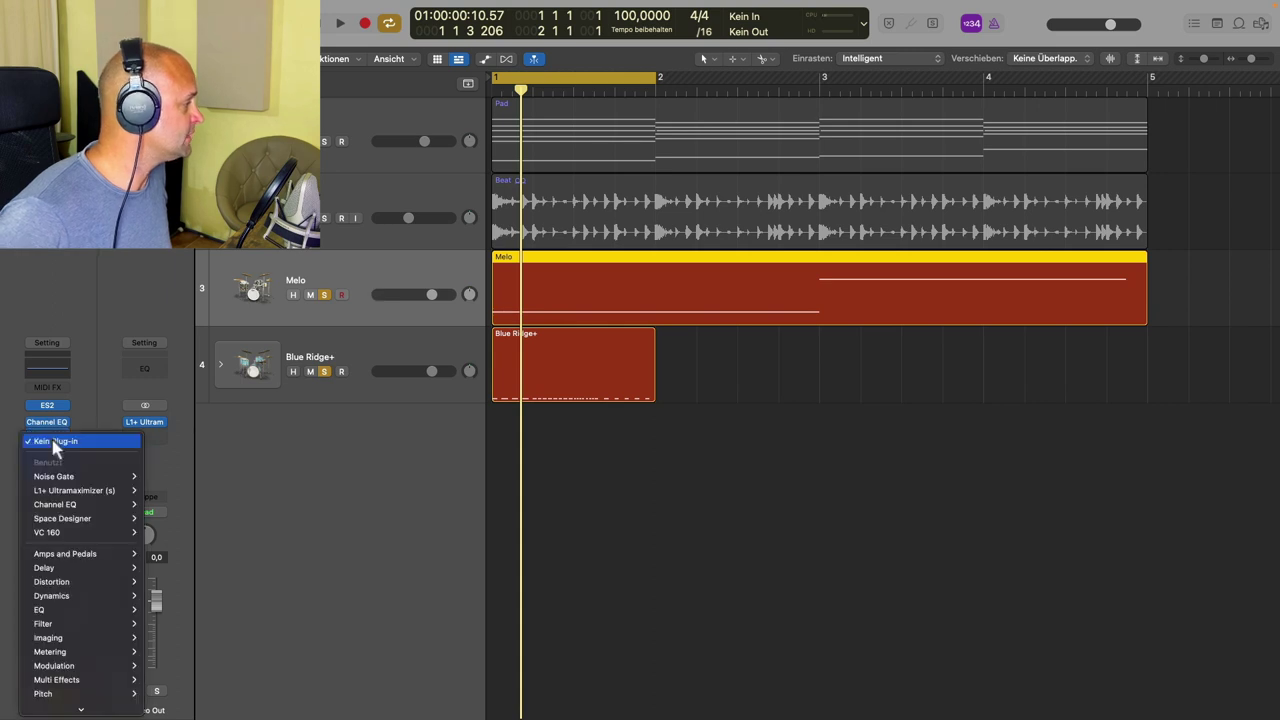
click(258, 497)
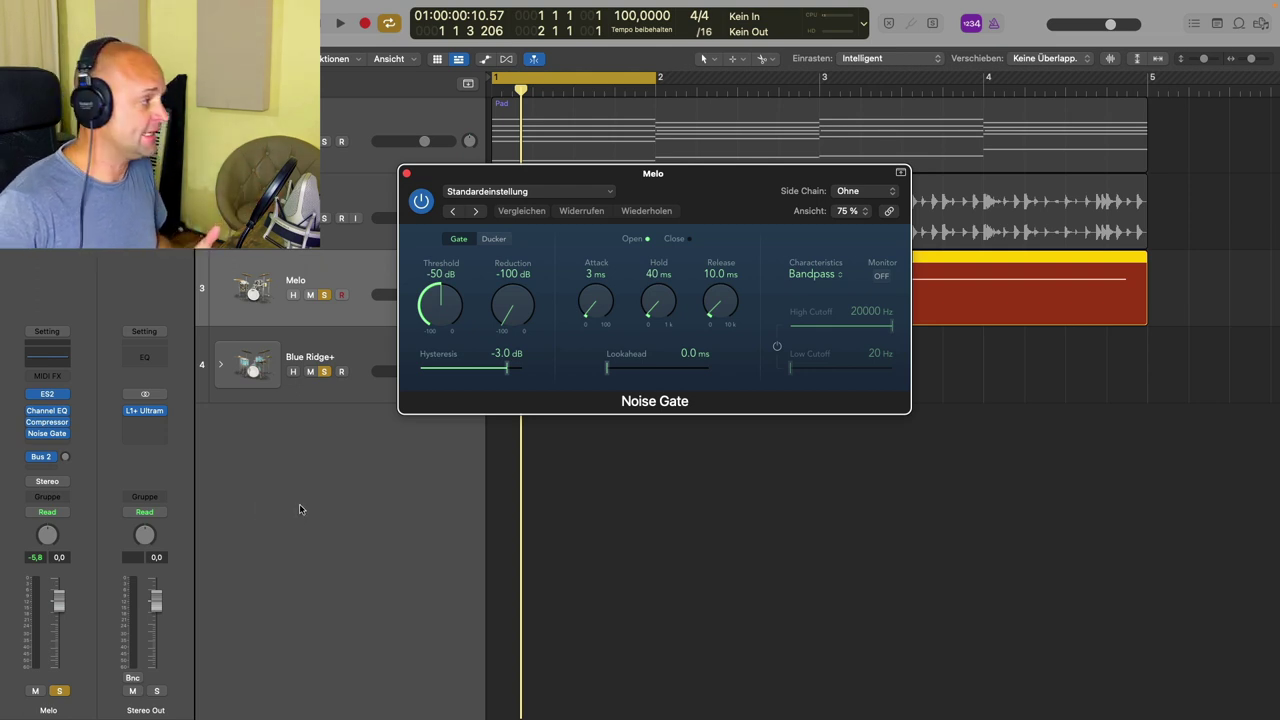
Set the Melo Noise Gate's side chain source to Bus 1 and move the plug-in window clear of the track regions.
click(866, 196)
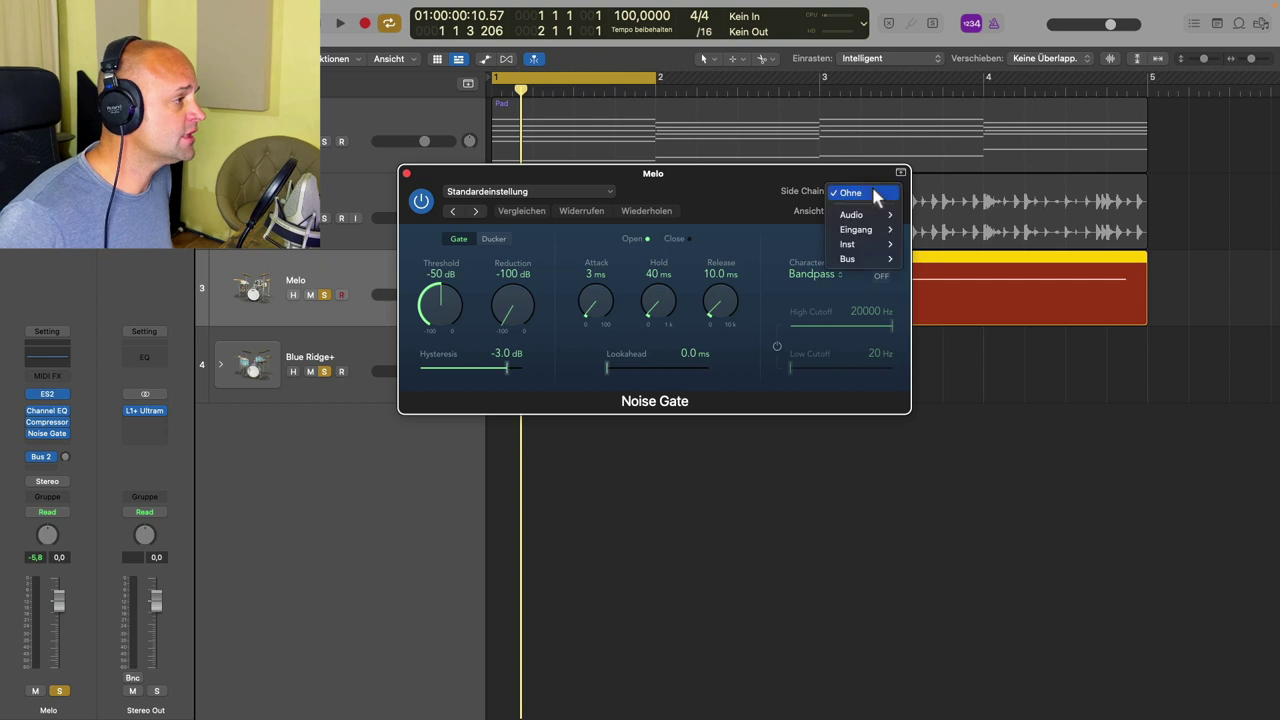
mouse_move(882, 265)
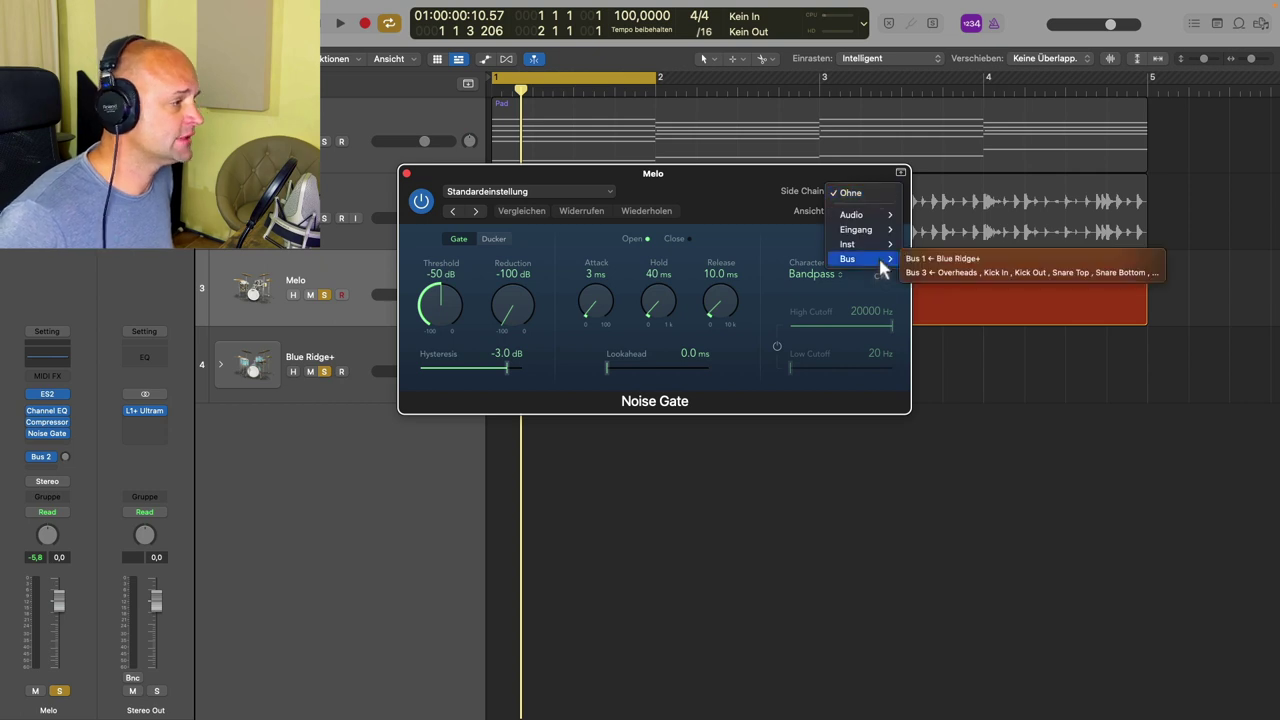
click(930, 259)
drag(764, 188, 883, 443)
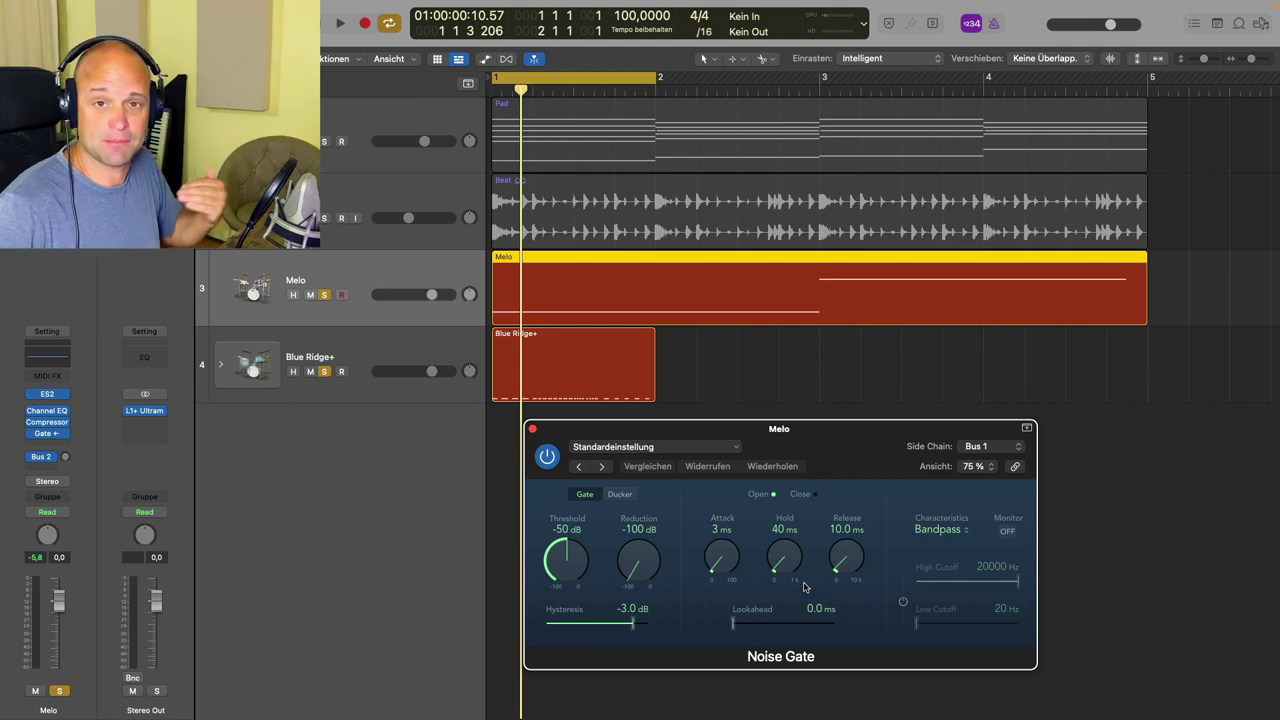
drag(848, 443, 984, 356)
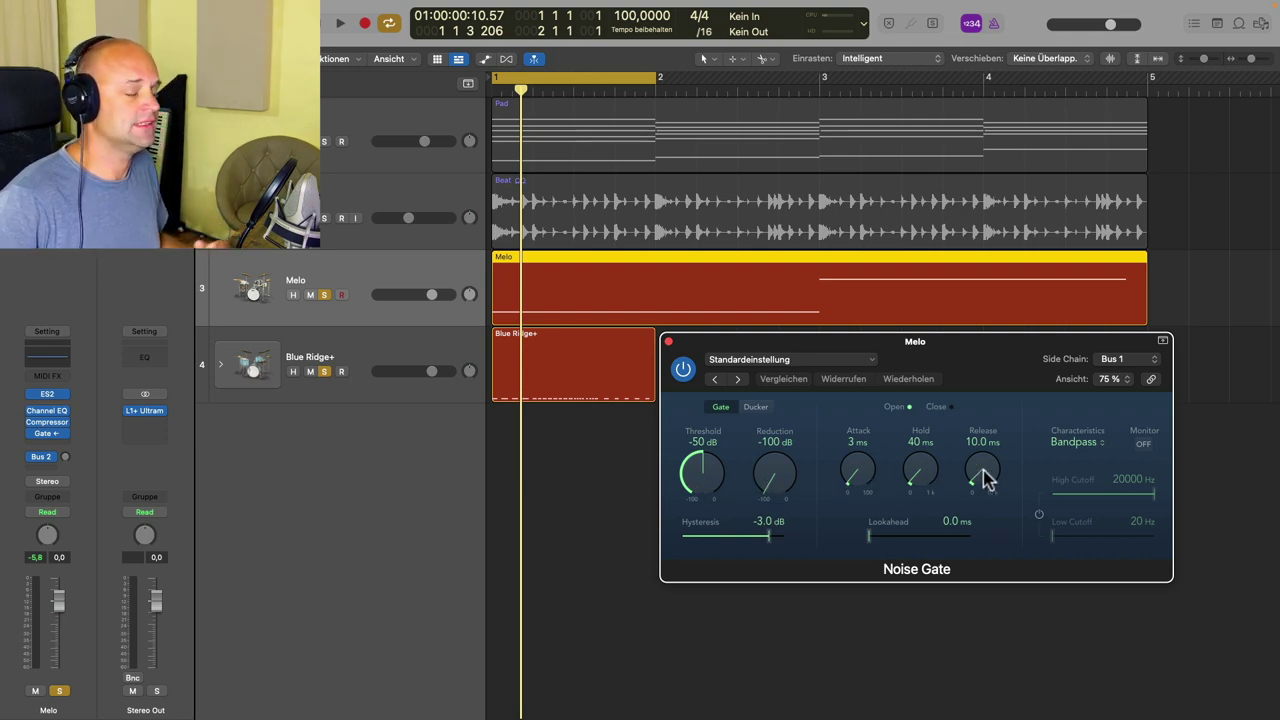
During cycle playback, set the gate's threshold to -8 dB, reduction -96 dB, attack 11 ms, hold 0 ms and release 19.0 ms, then close it.
key(space)
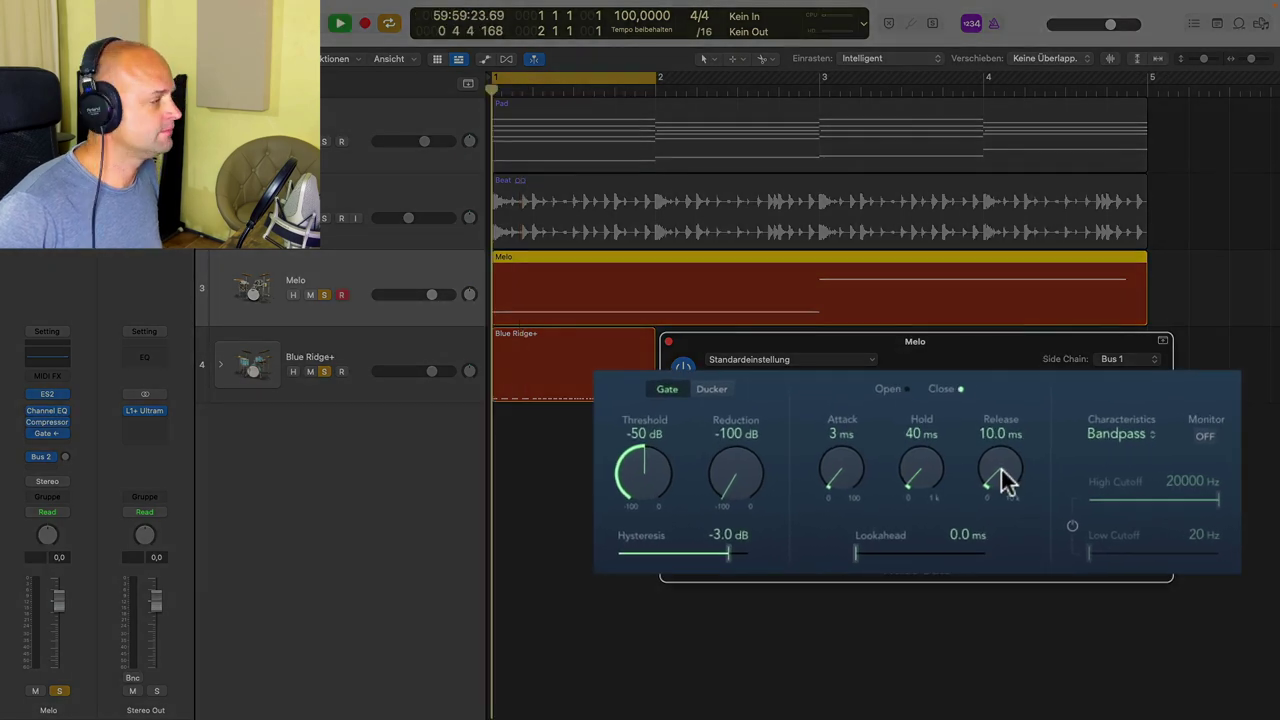
drag(581, 498, 563, 471)
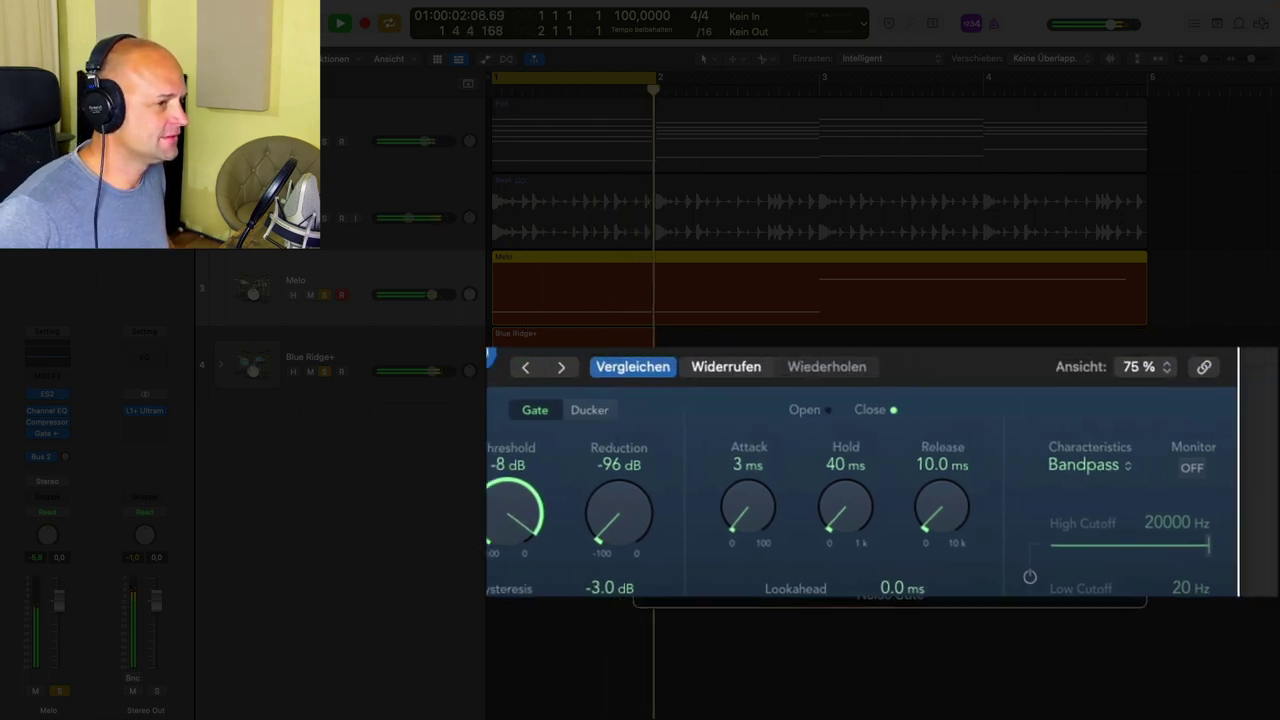
drag(679, 516, 680, 491)
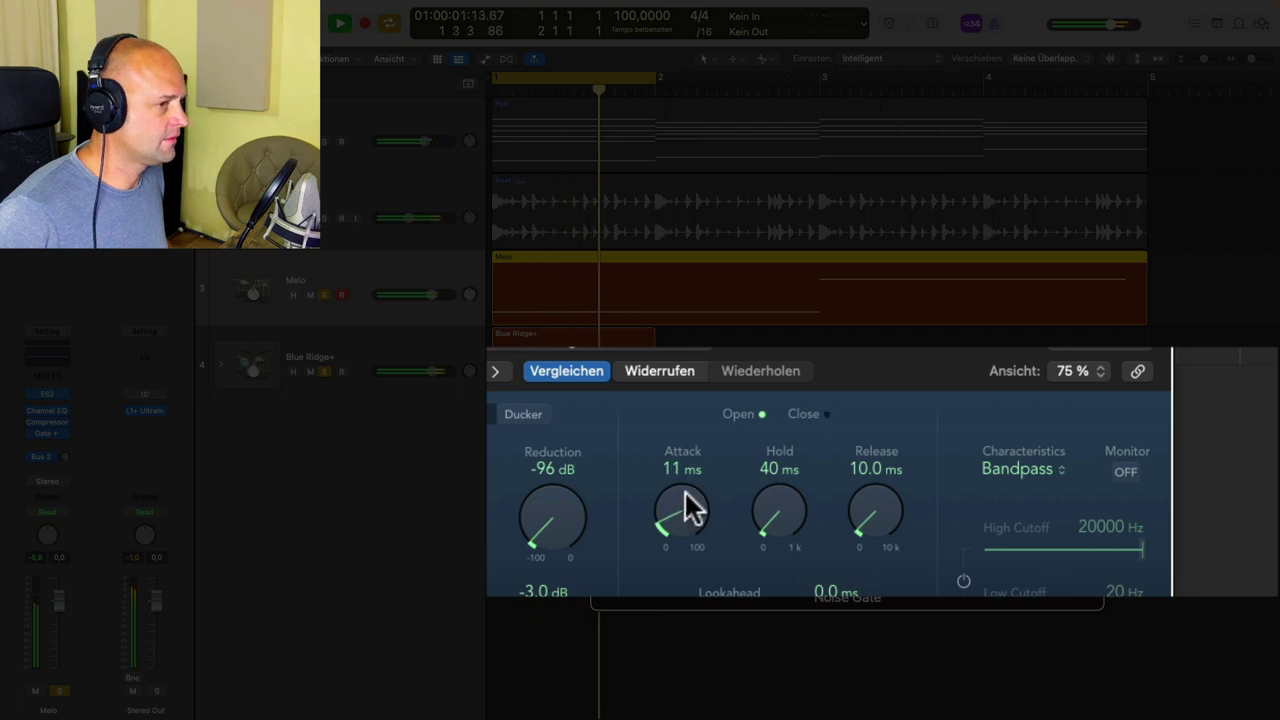
drag(766, 520, 817, 562)
mouse_move(886, 526)
mouse_down()
mouse_move(880, 503)
mouse_move(875, 524)
mouse_up()
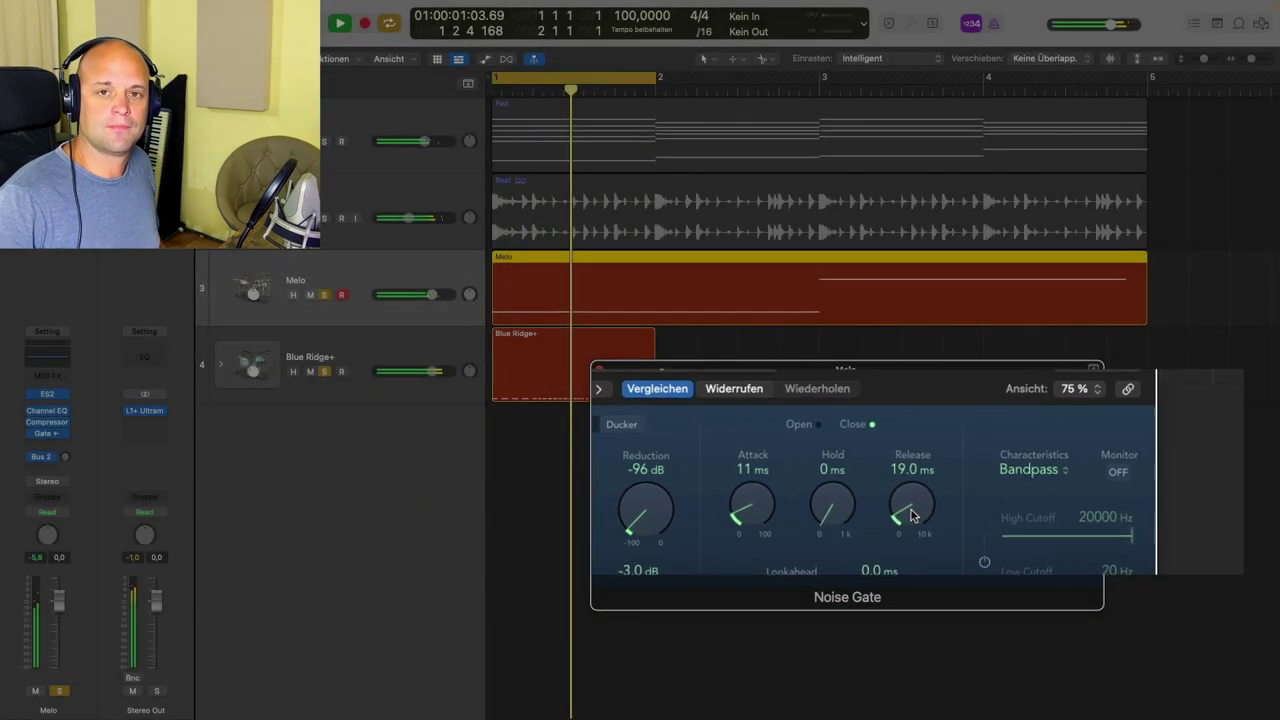
key(space)
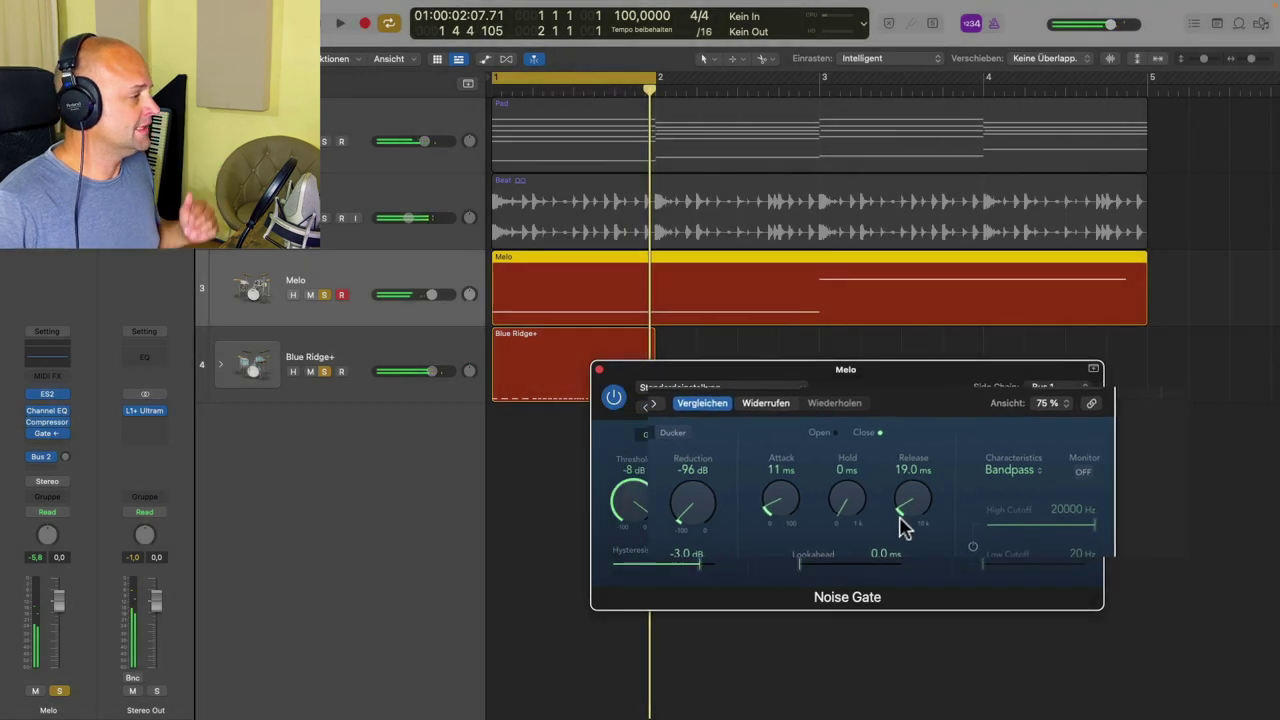
click(599, 369)
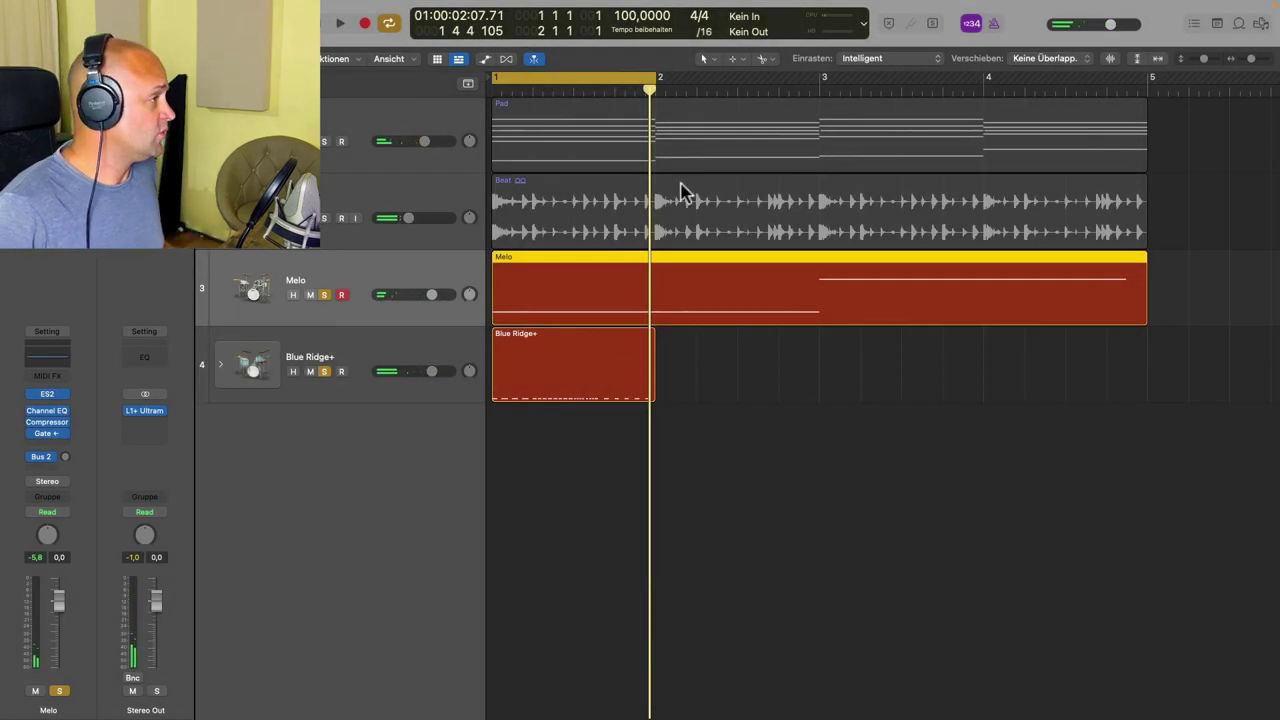
Turn off the cycle and repeat the one-bar Blue Ridge+ region three times so it fills the arrangement up to bar 5.
click(590, 75)
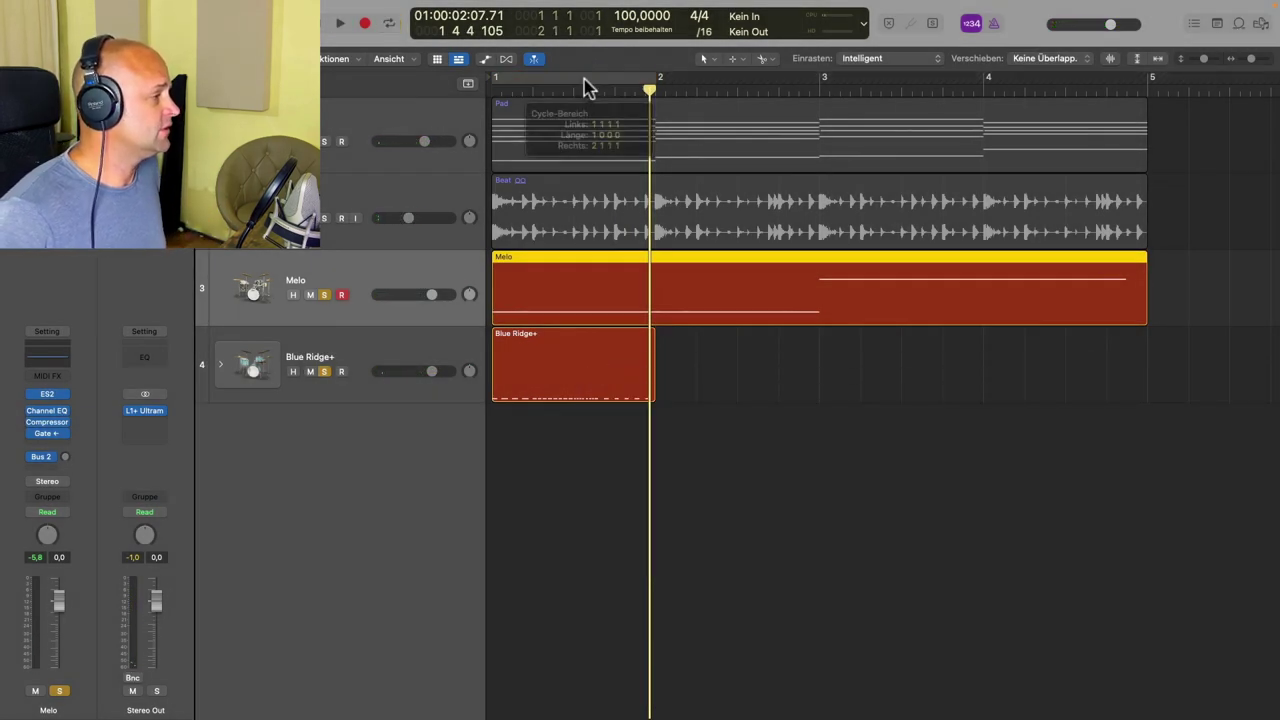
click(585, 343)
key(r)
key(r)
key(r)
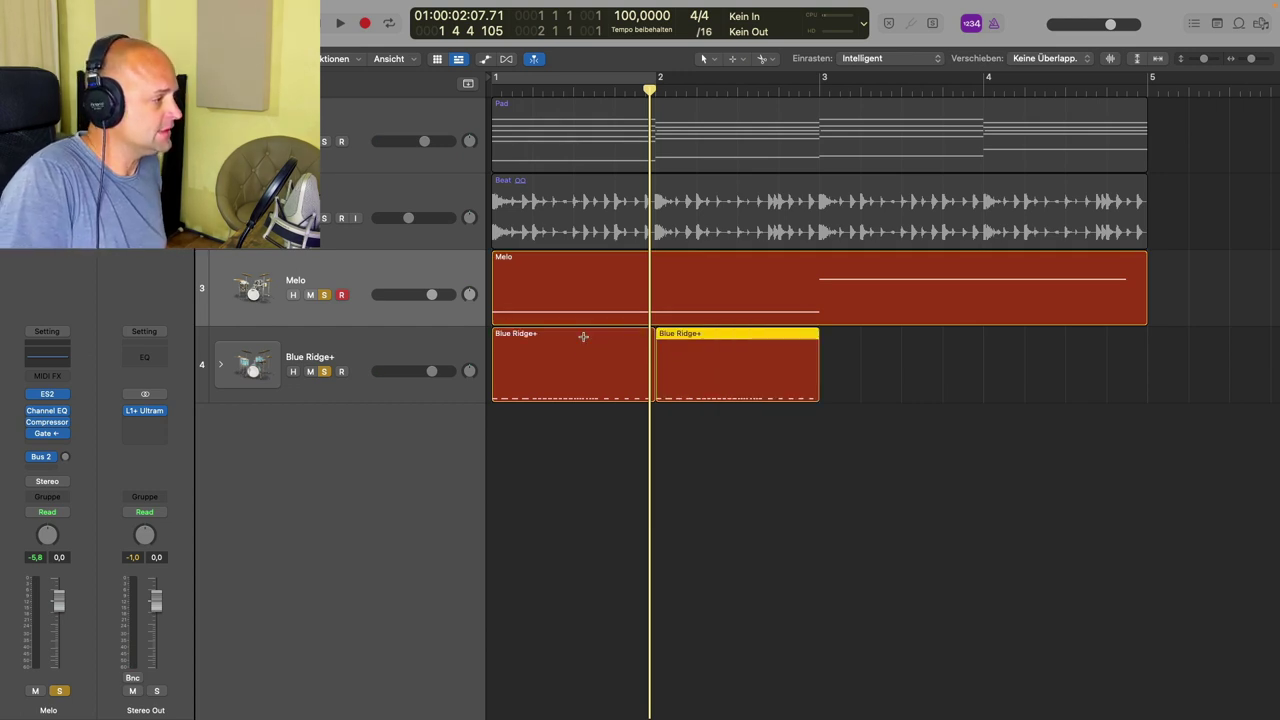
Play the arrangement from the start with Beat, Melo and Blue Ridge+ soloed, and disarm recording on the Melo track.
key(Return)
key(space)
click(342, 295)
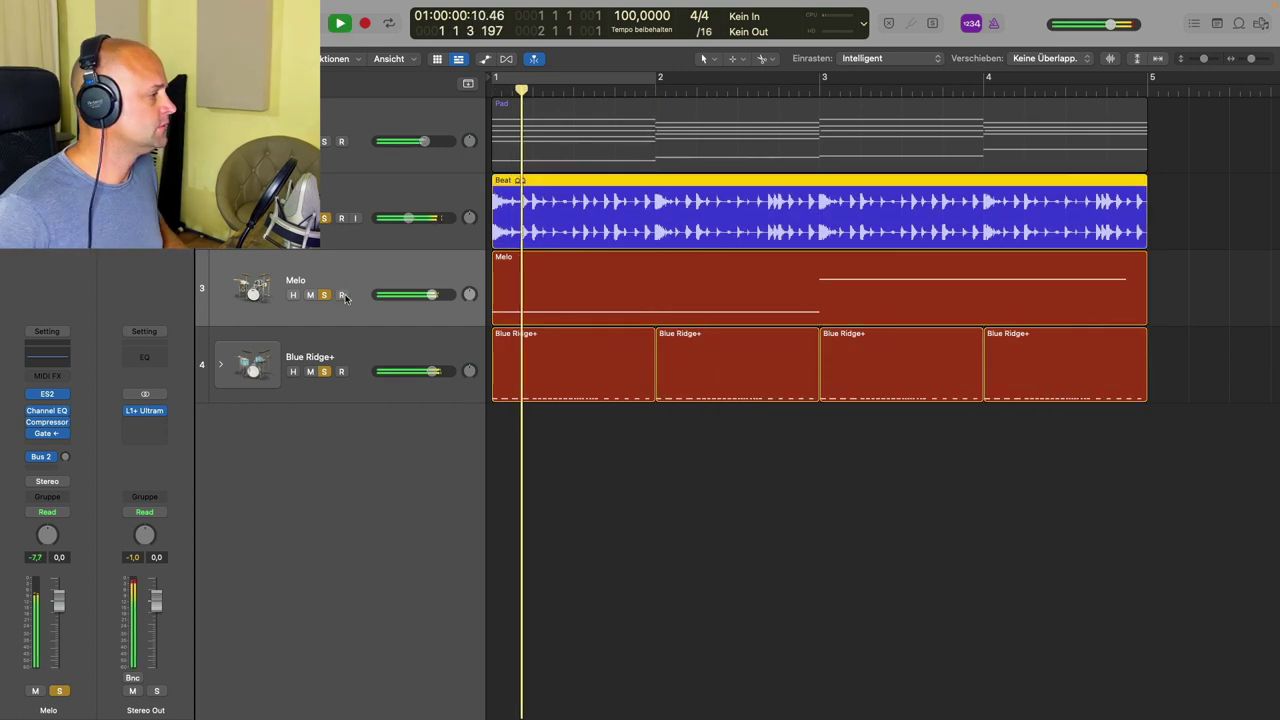
Select the Beat track, play the arrangement with only Pad and Beat soloed, and open the Mixer to view the channels.
click(403, 196)
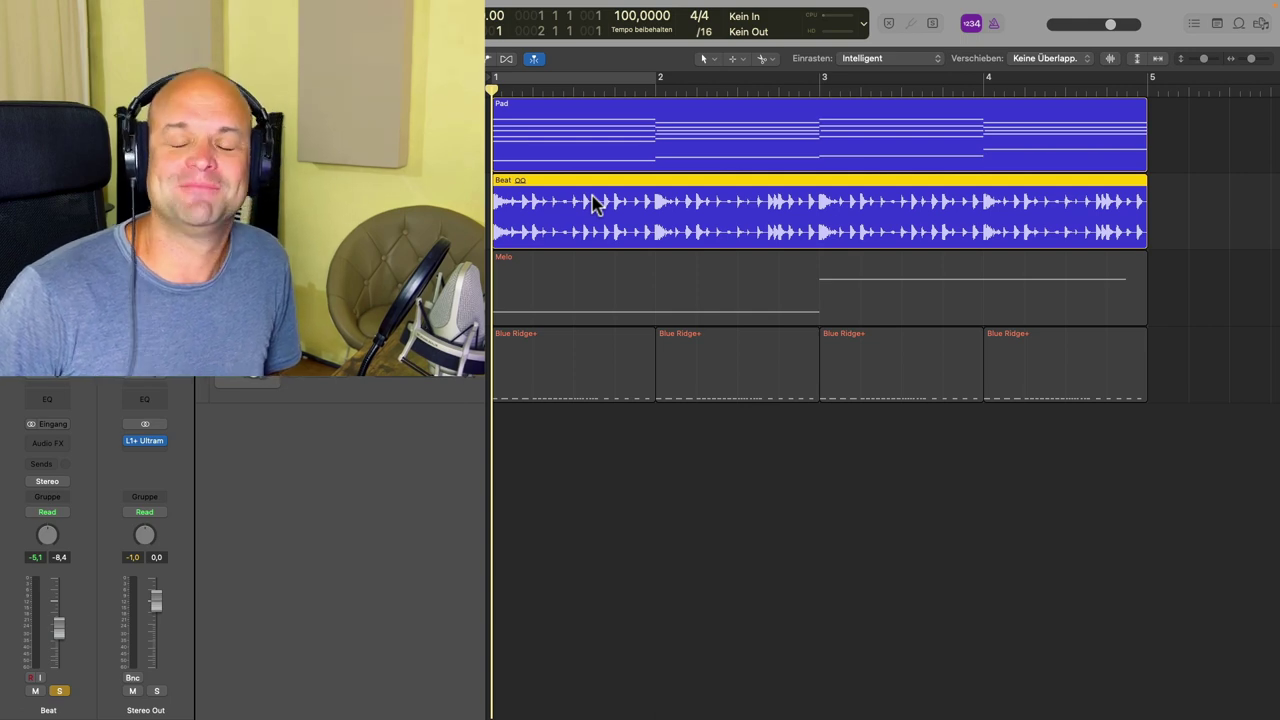
key(space)
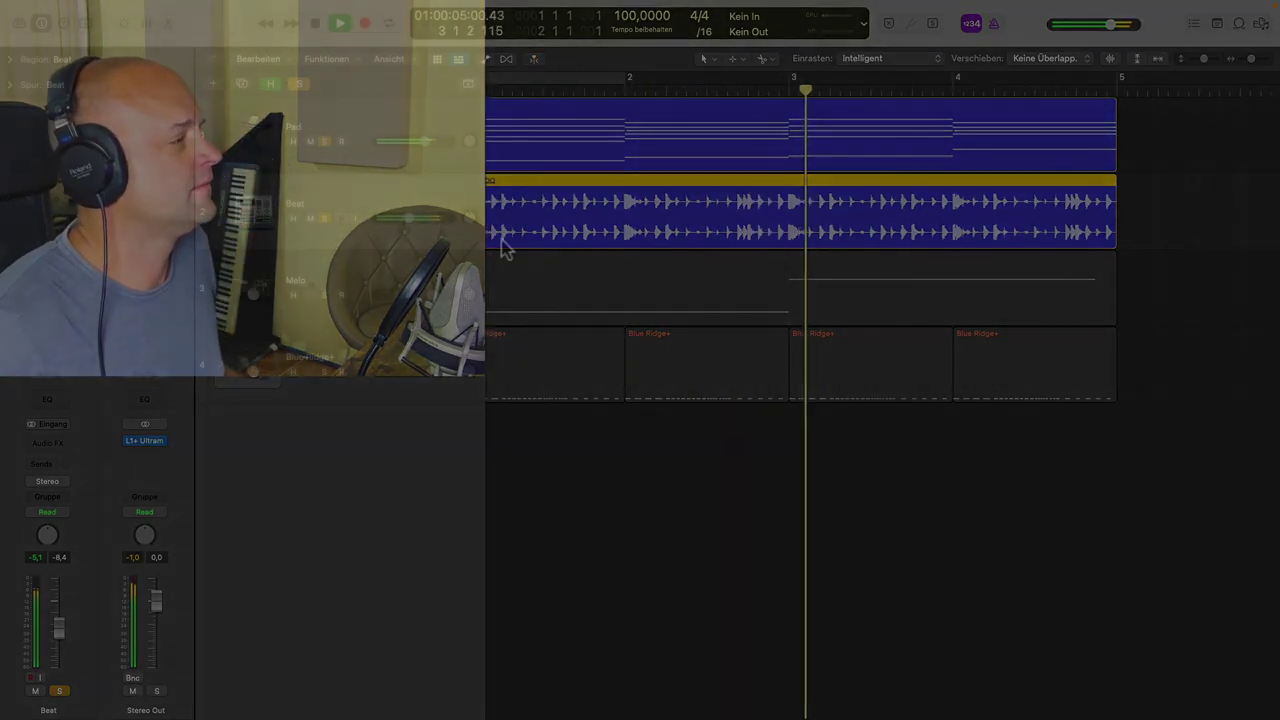
key(x)
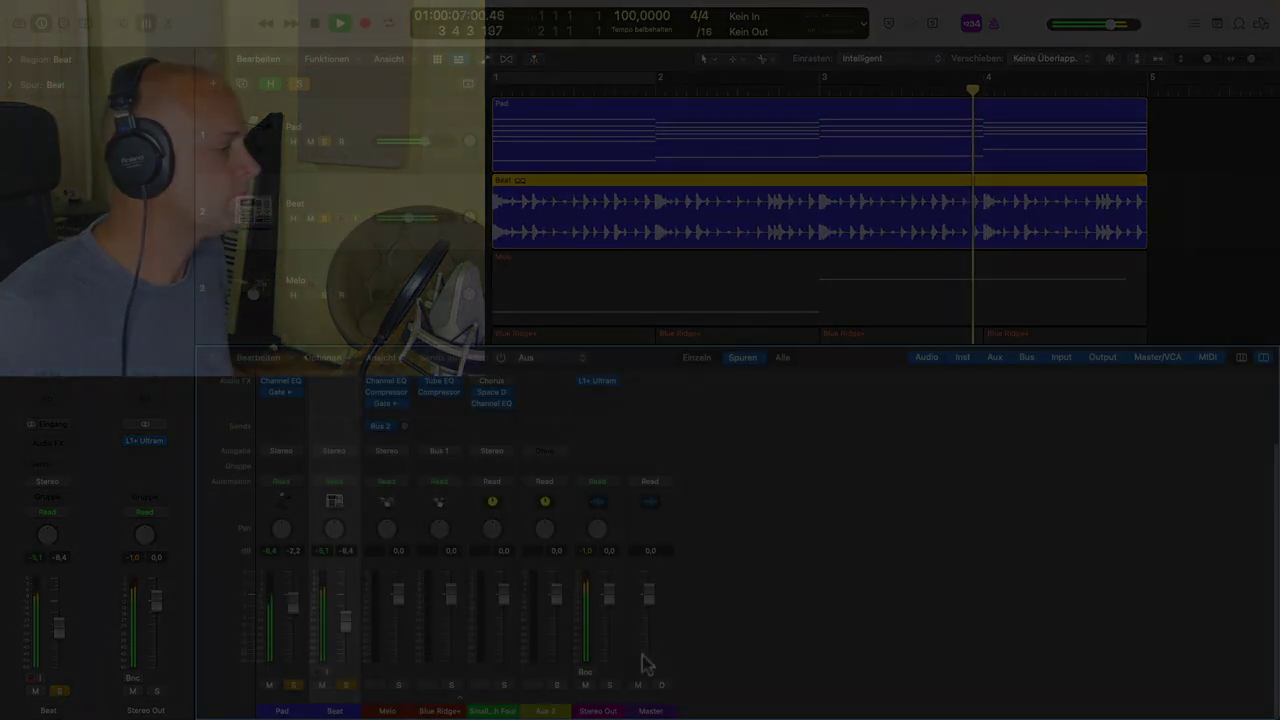